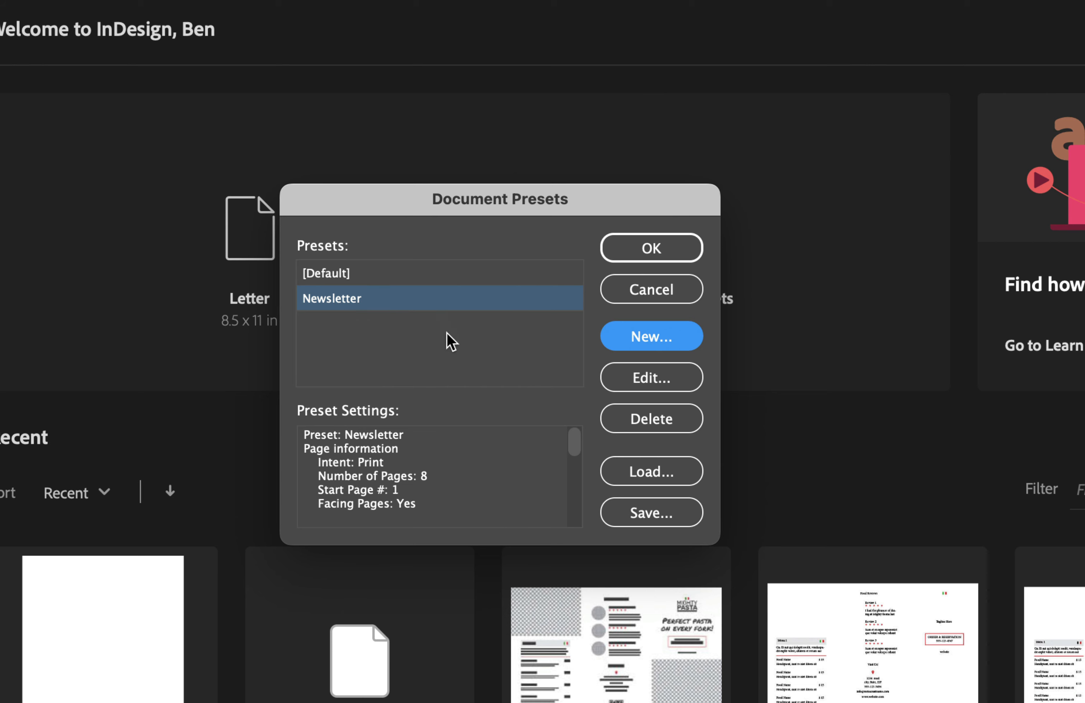
- Accept the document presets and create a new document from the saved Newsletter preset
click(630, 248)
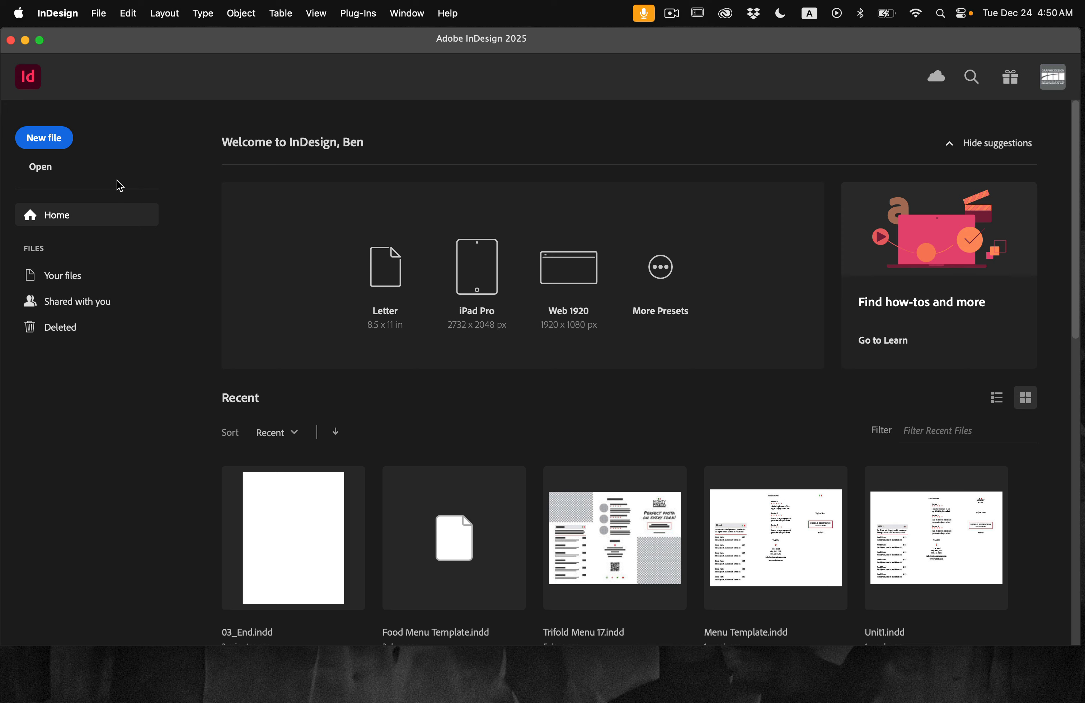
click(44, 141)
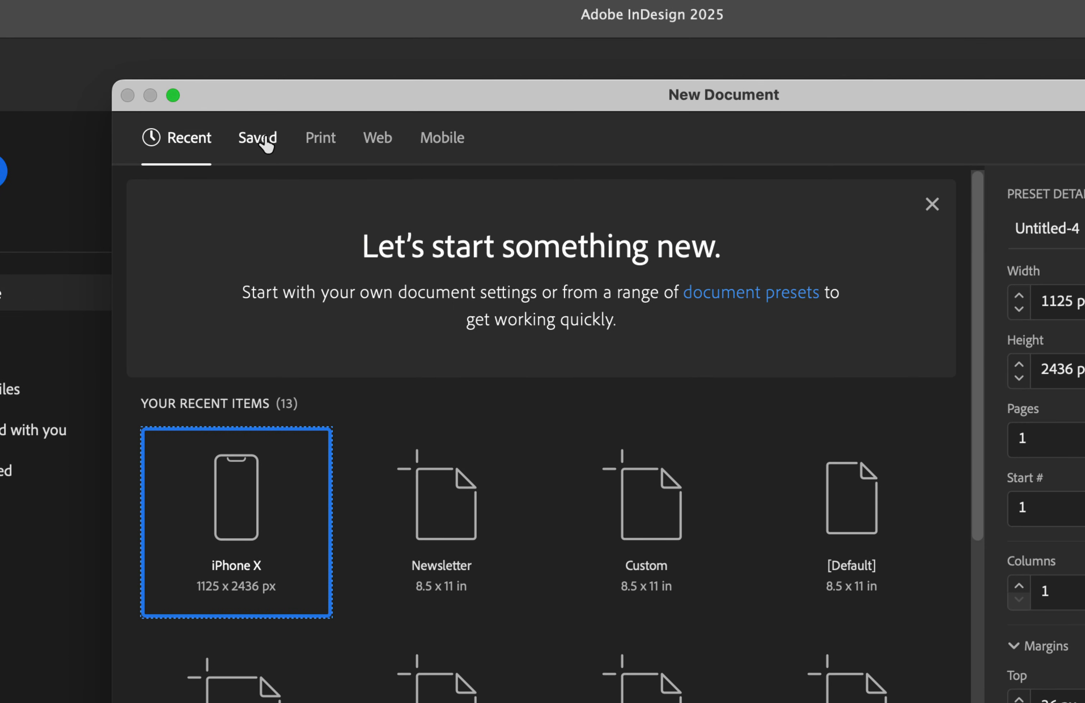
click(266, 146)
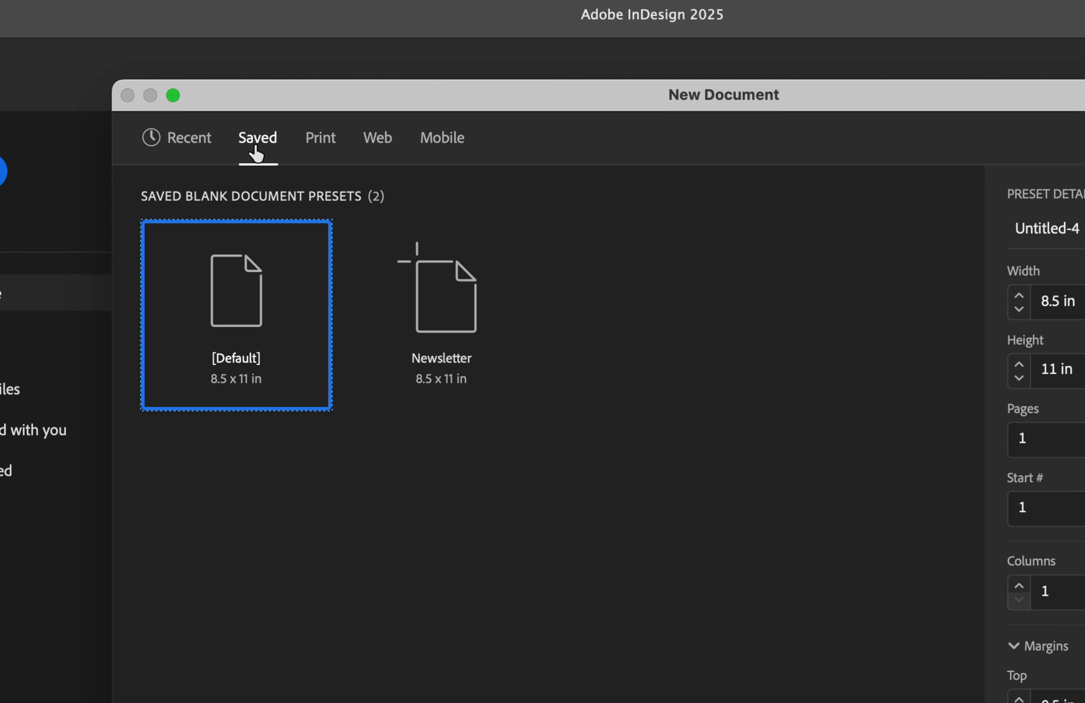
click(450, 320)
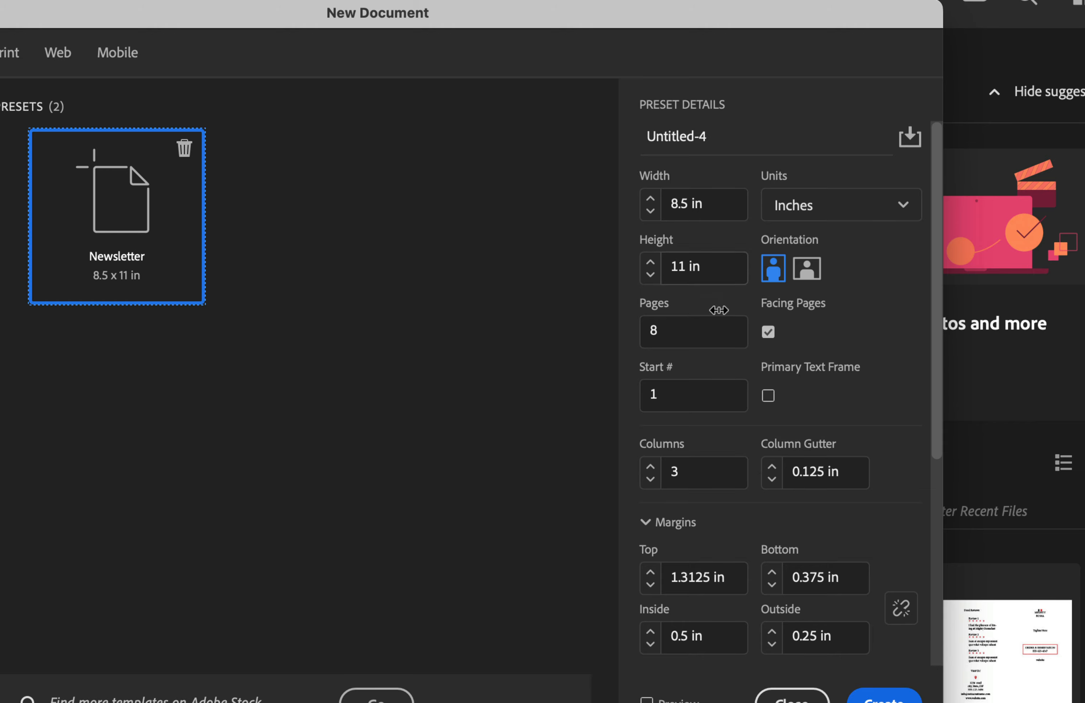
scroll(790, 296, down, 2)
scroll(793, 302, down, 5)
scroll(790, 303, up, 6)
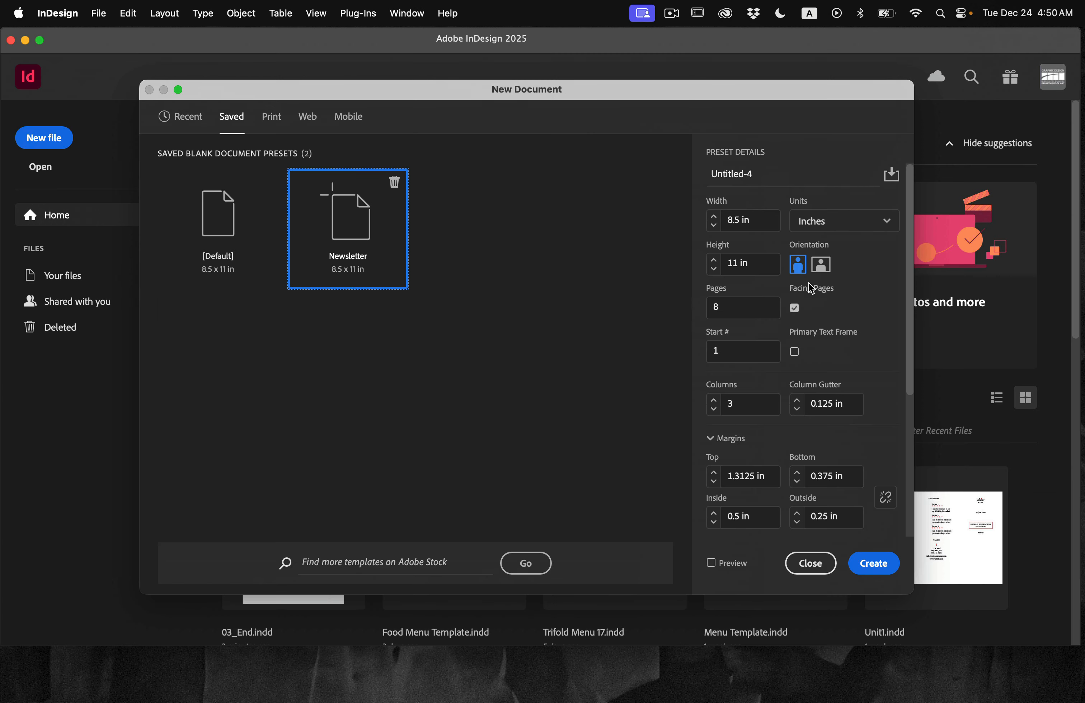
click(873, 562)
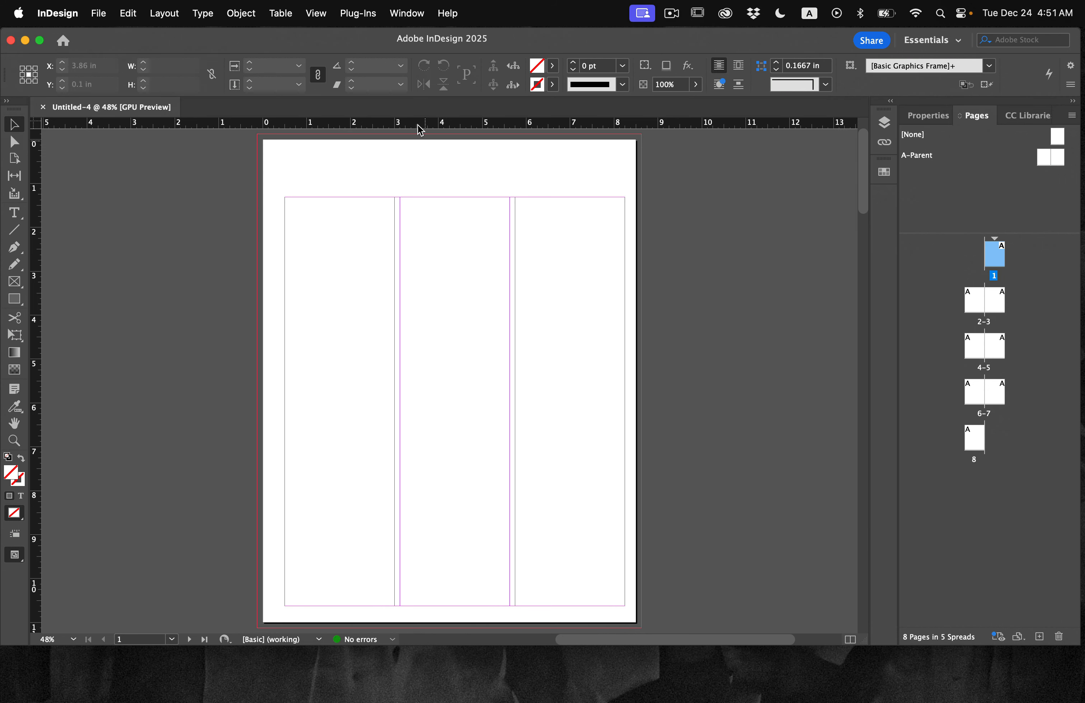
- Switch to the Advanced workspace and display the document's page overview
click(408, 14)
mouse_move(424, 56)
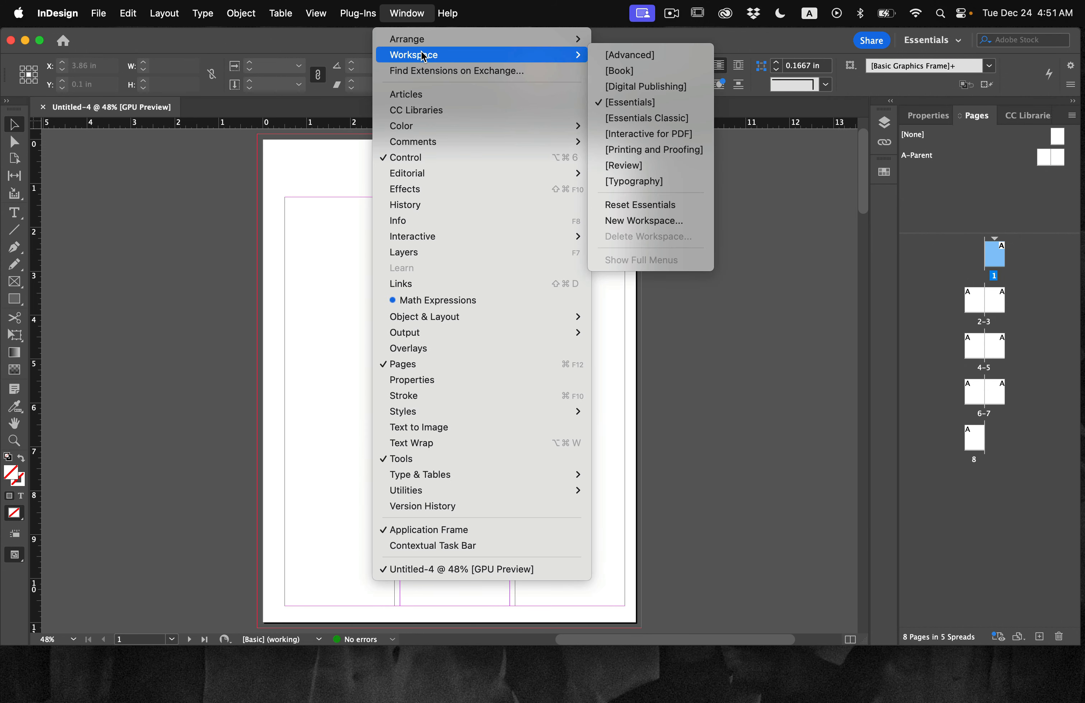
click(644, 56)
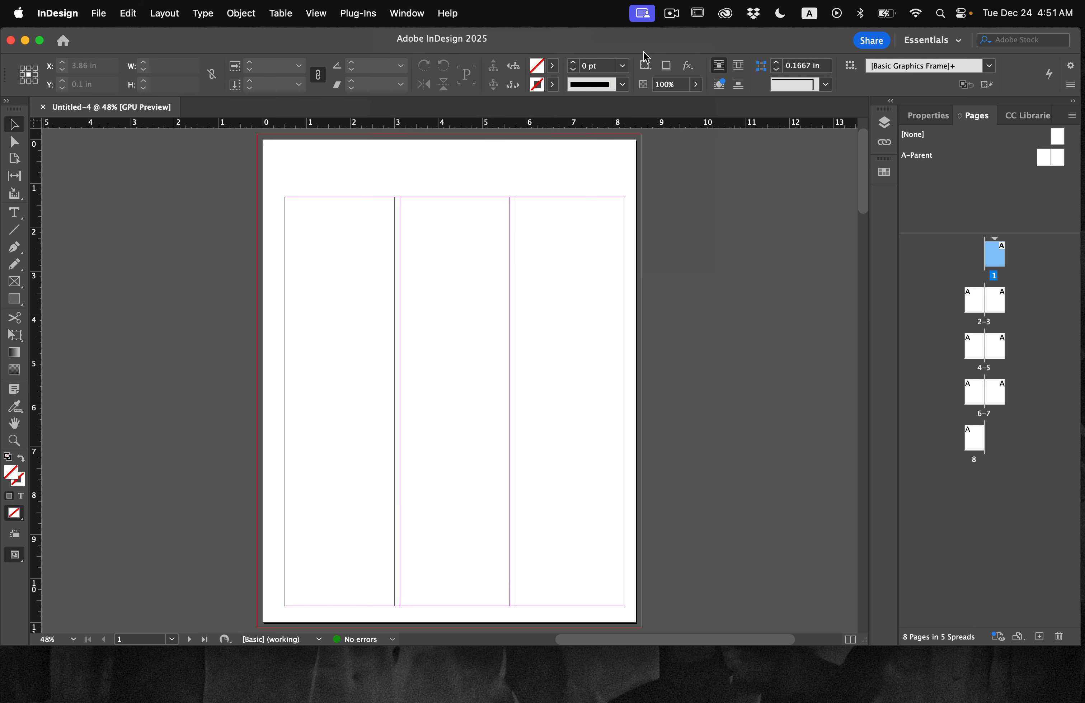
click(1006, 124)
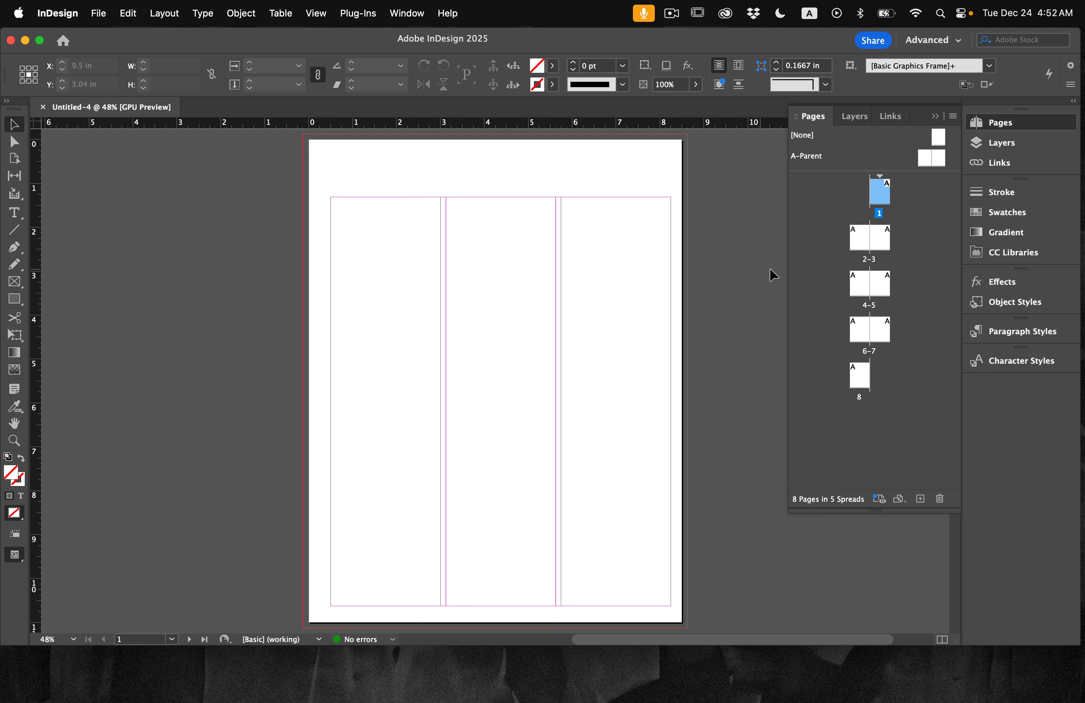
- Look through all the document's spreads from page 1 to page 8 and back, checking the margins and columns
scroll(724, 418, down, 2)
scroll(724, 418, down, 15)
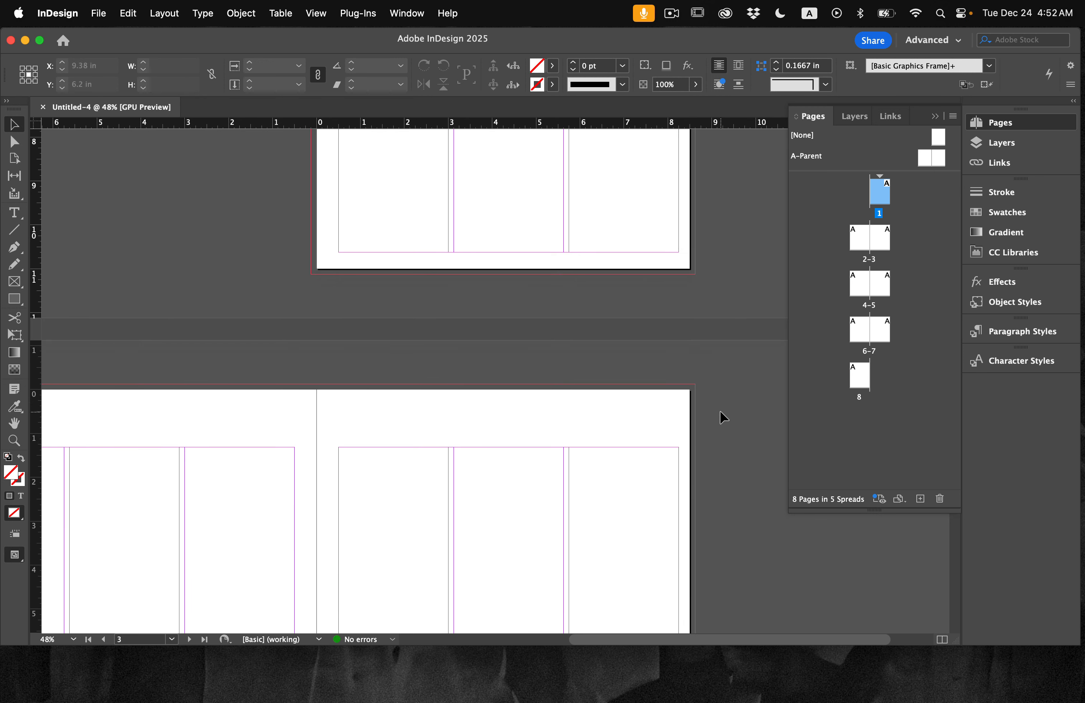
scroll(721, 413, down, 3)
scroll(721, 413, left, 3)
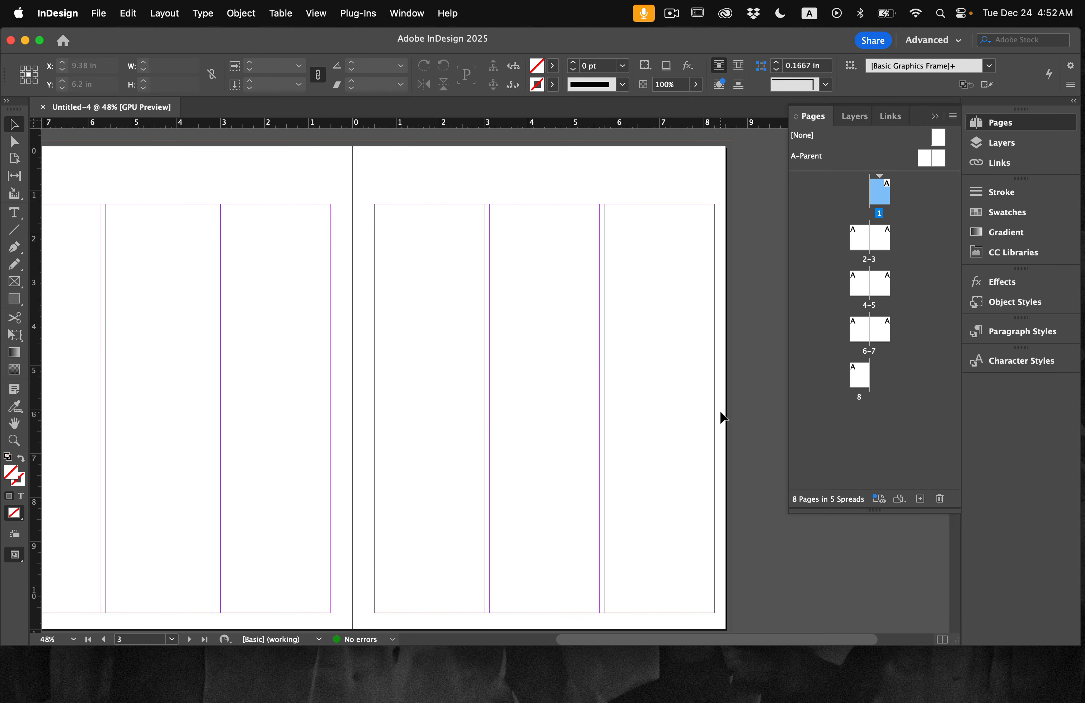
scroll(719, 410, left, 1)
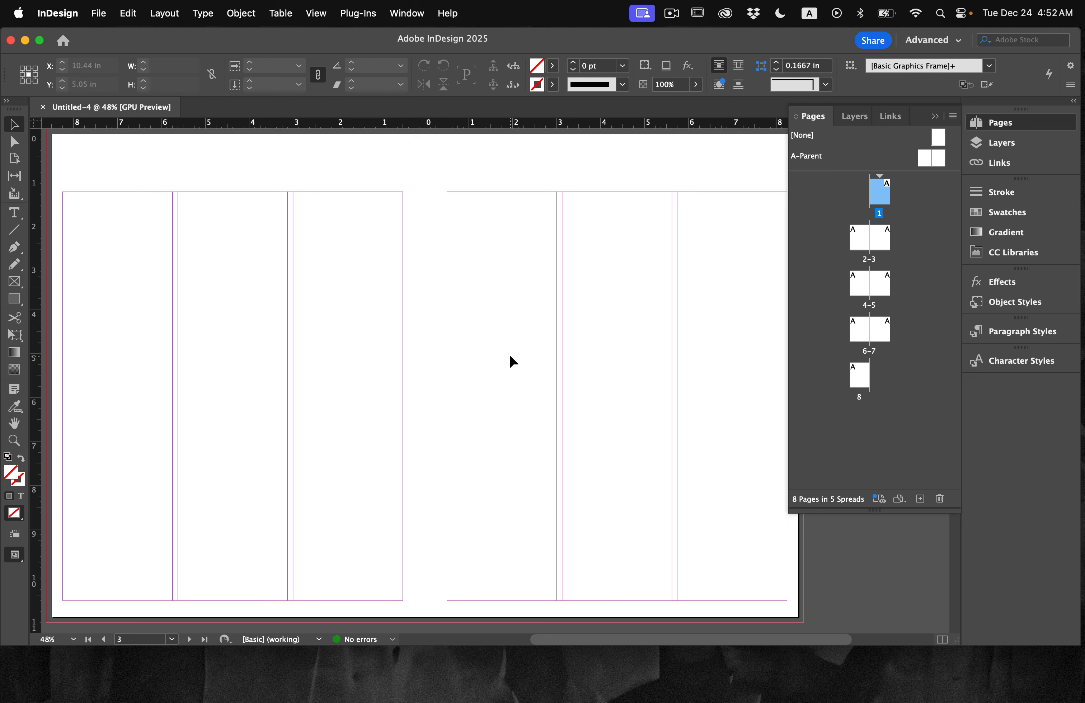
scroll(509, 354, down, 10)
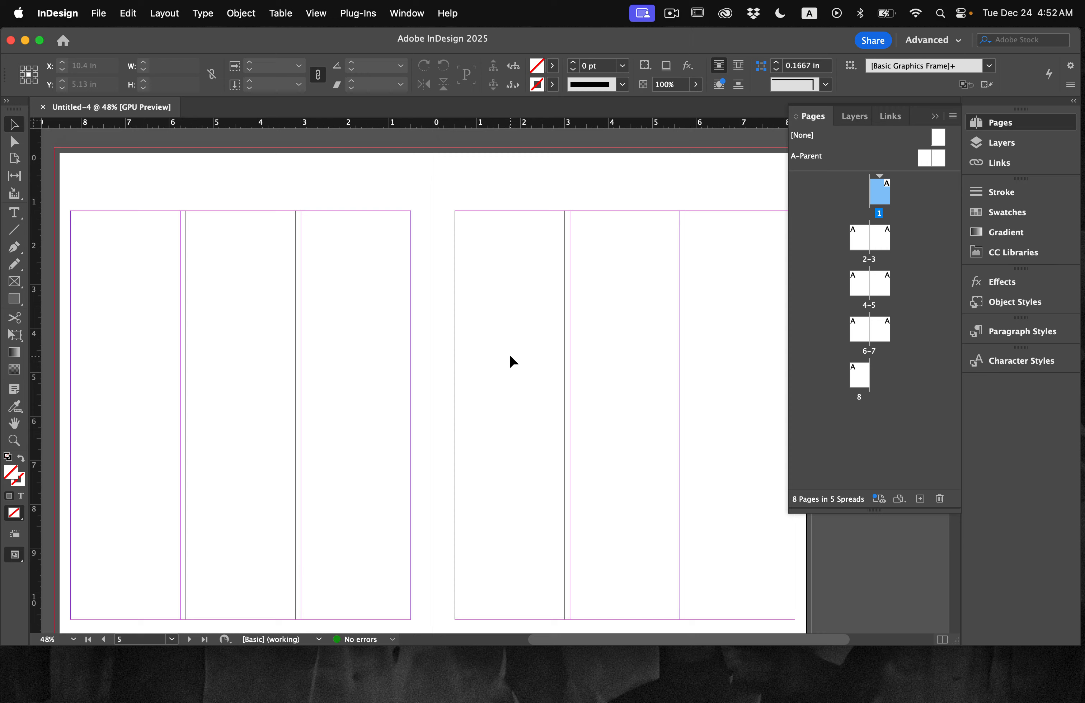
scroll(510, 356, down, 1)
scroll(509, 356, right, 1)
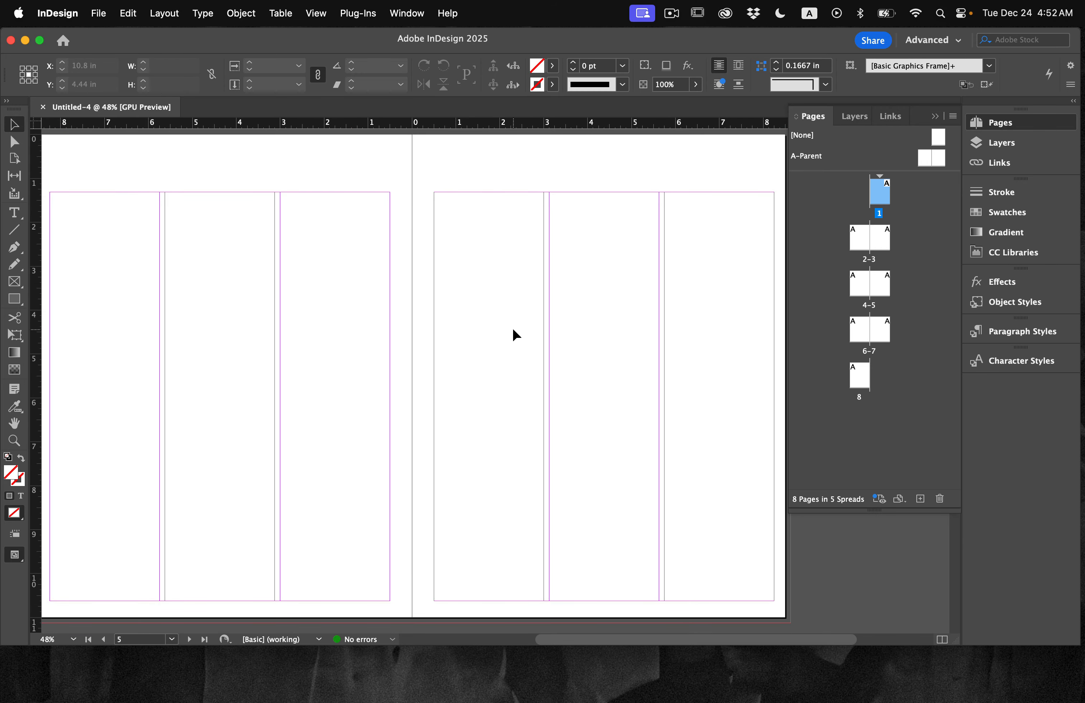
scroll(514, 330, down, 15)
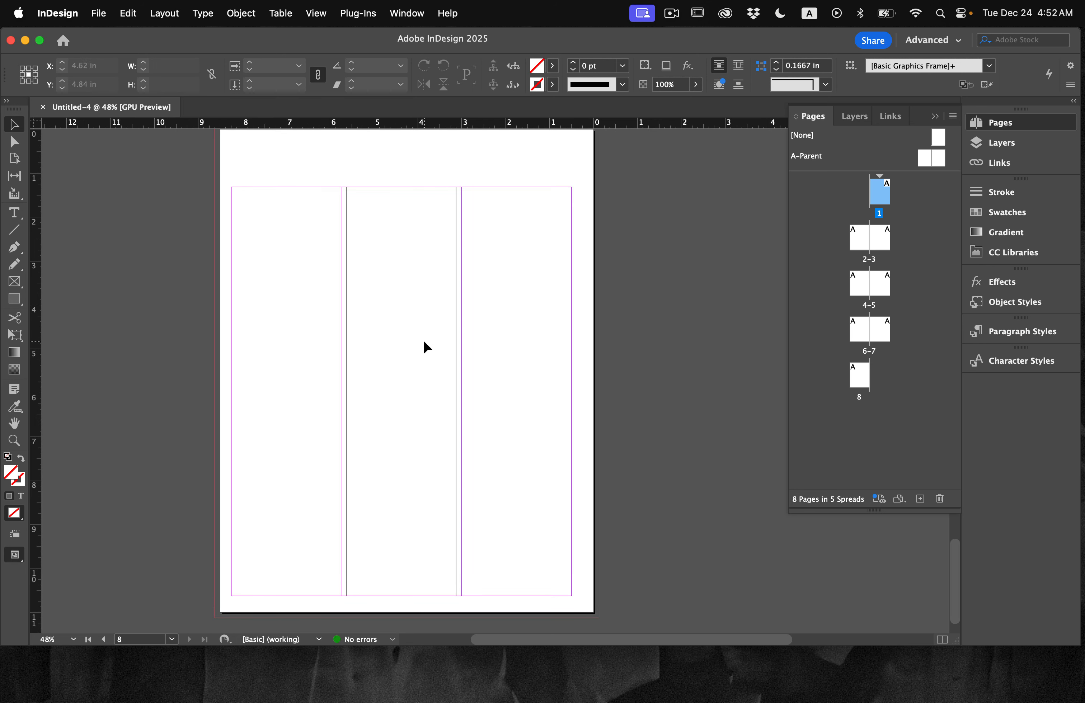
scroll(425, 347, up, 6)
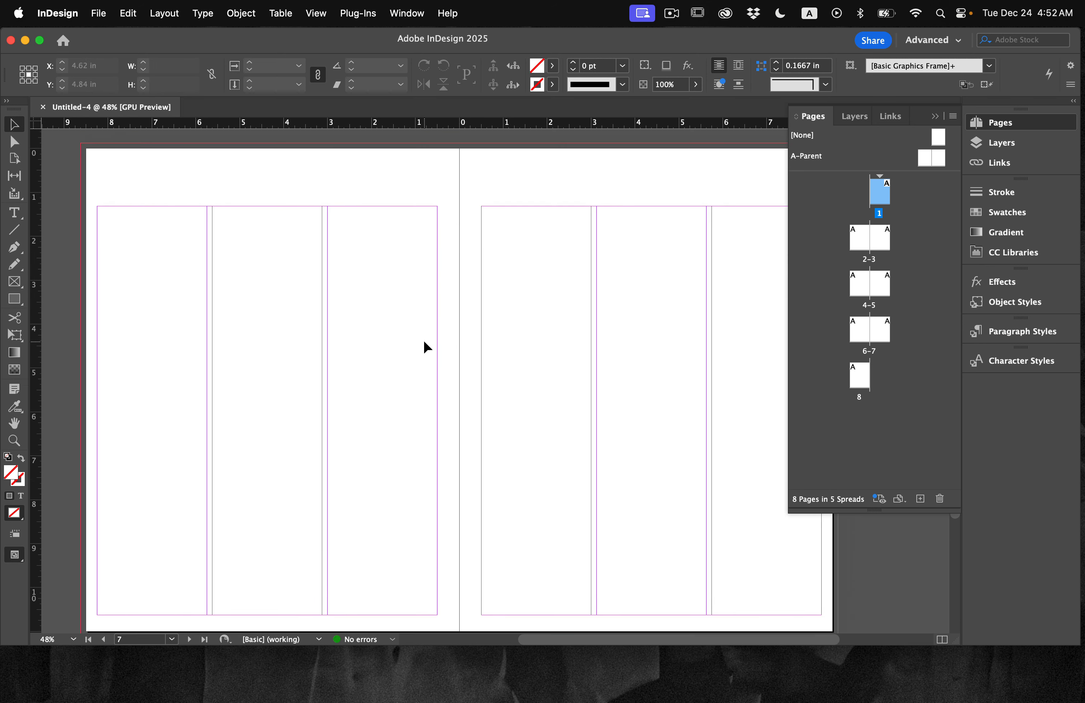
scroll(423, 342, right, 1)
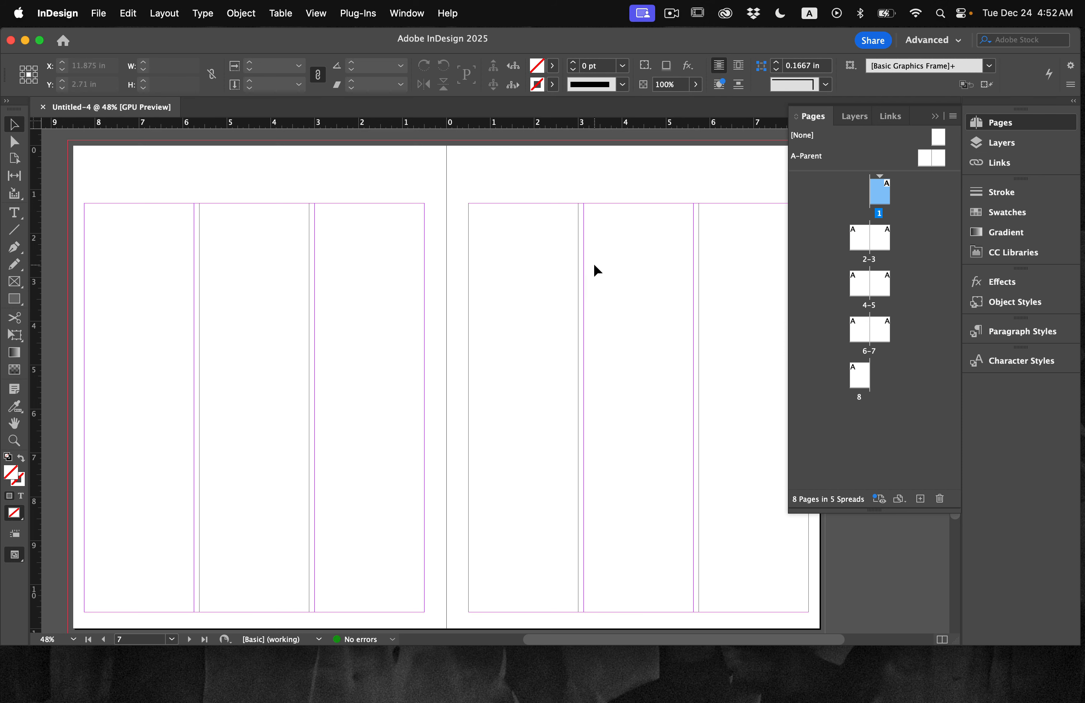
scroll(593, 263, up, 20)
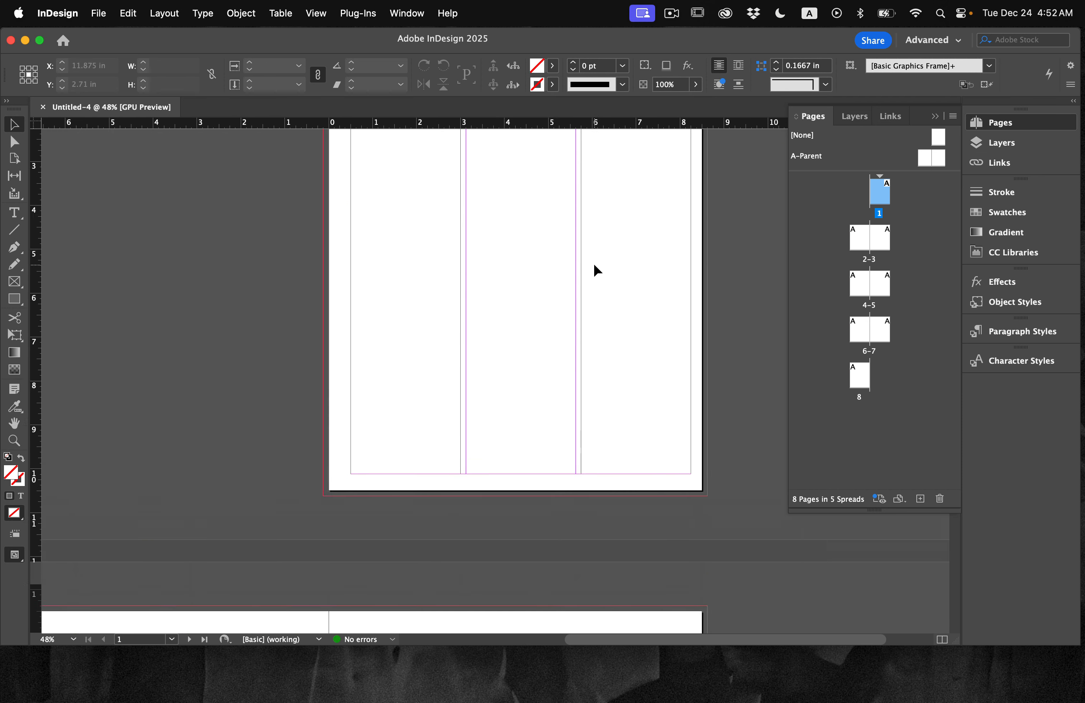
scroll(595, 265, up, 4)
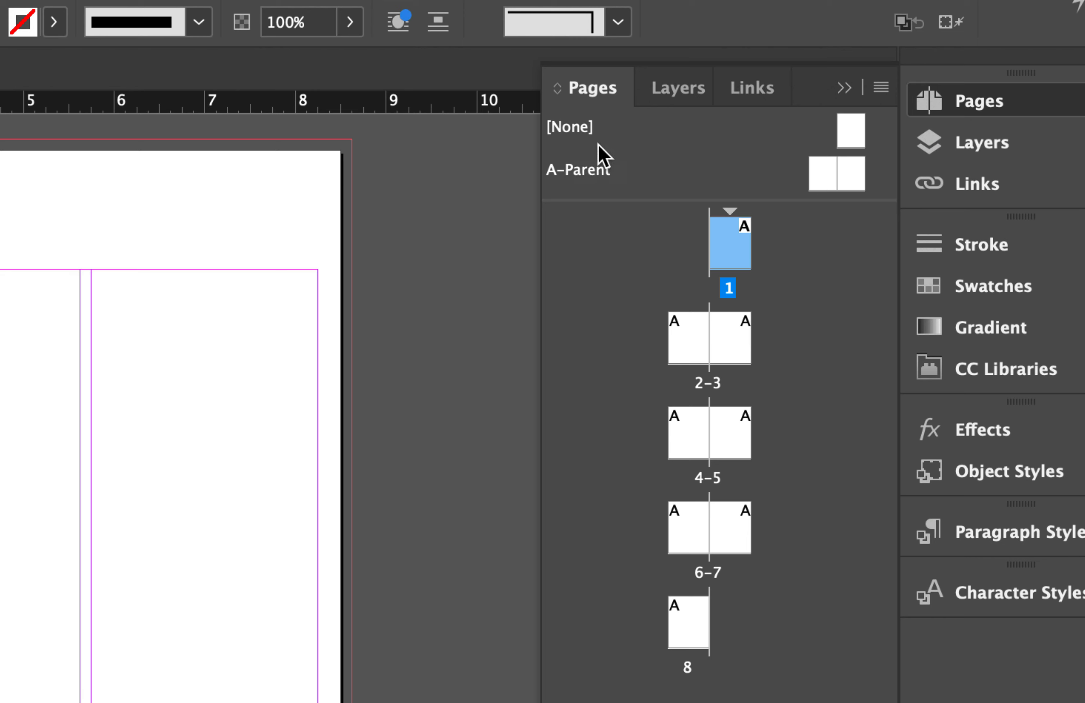
- Open the A-Parent spread and start creating guides with 4 rows and a 0.125 in row gutter
double_click(589, 172)
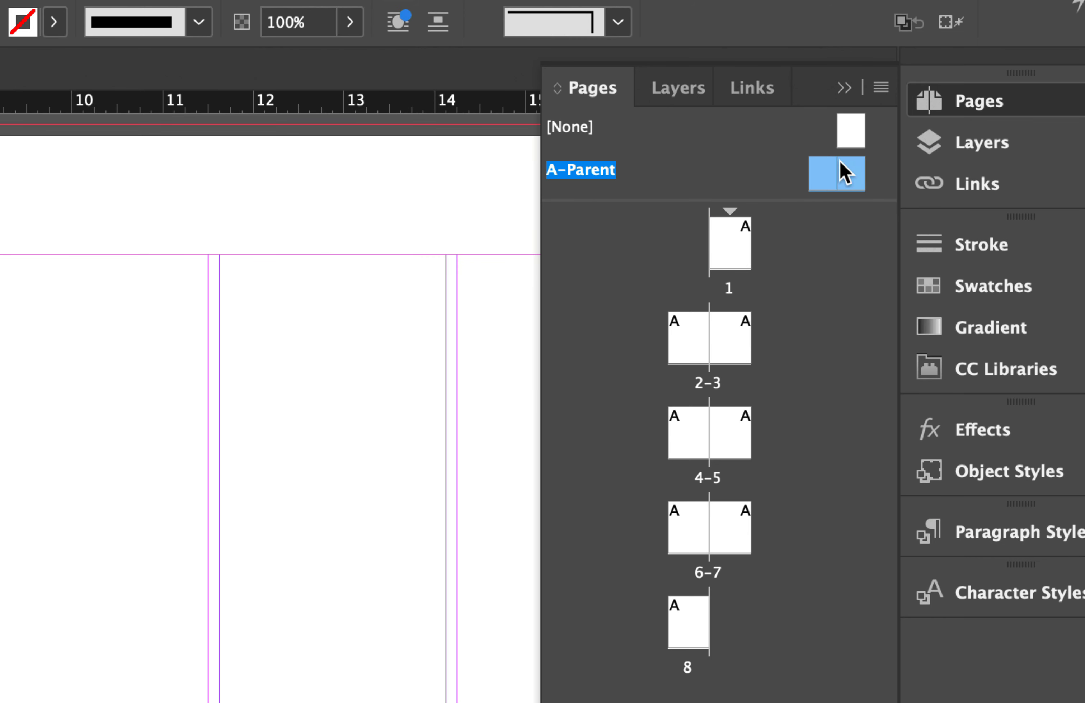
drag(840, 182, 743, 220)
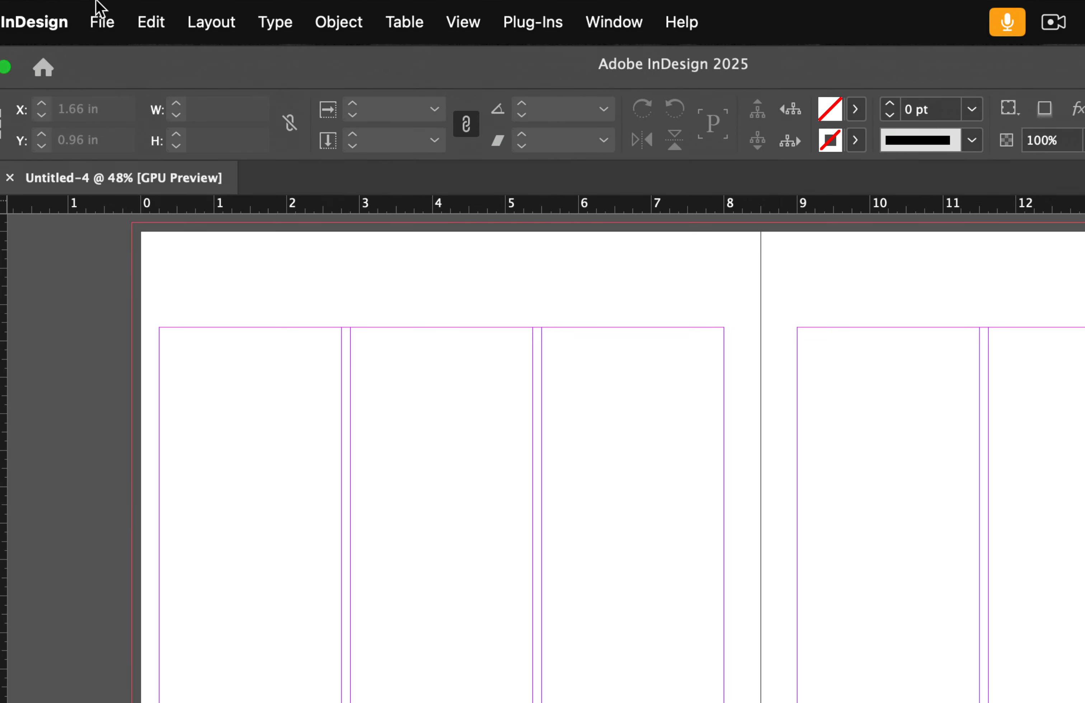
click(161, 14)
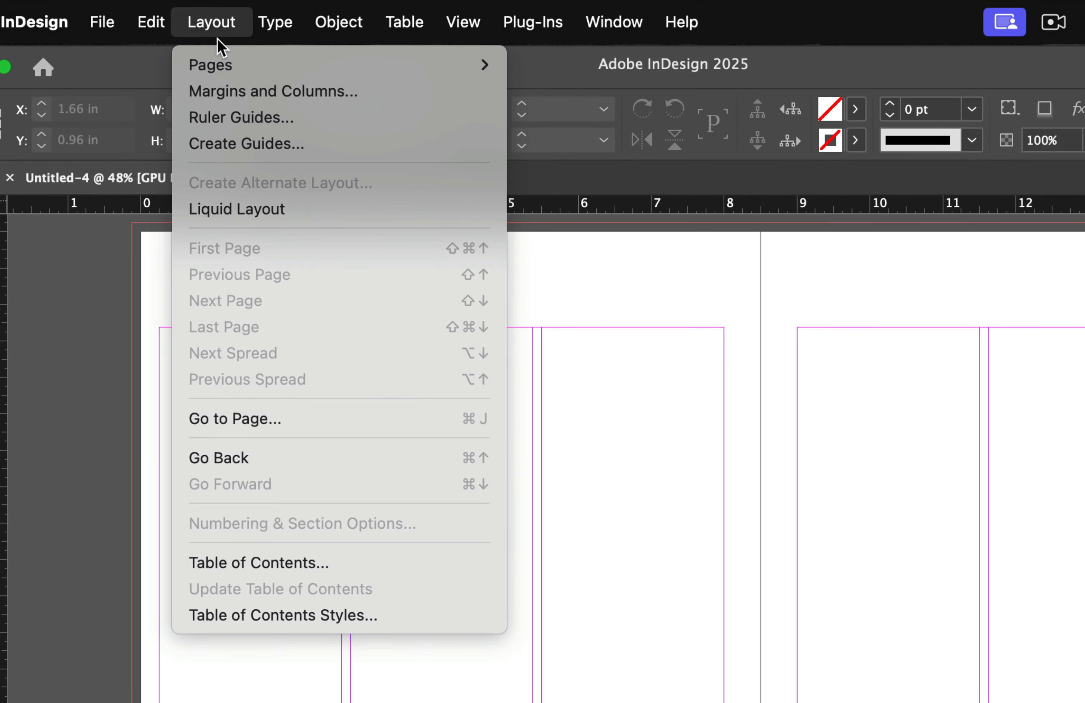
click(238, 145)
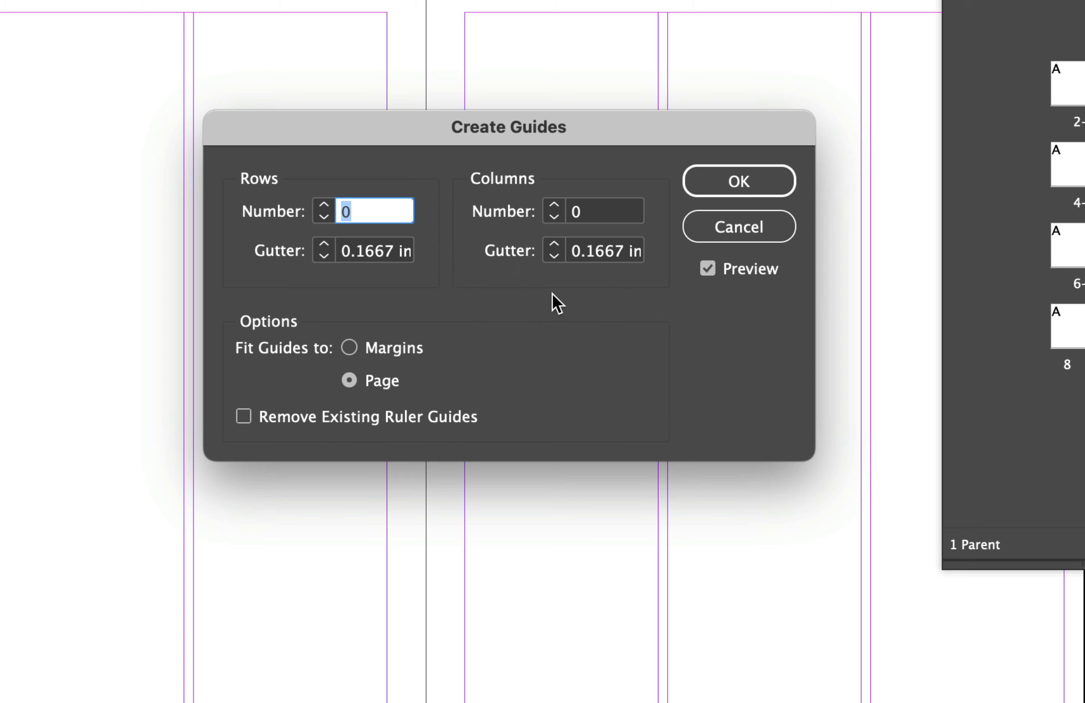
text(4)
key(Tab)
text(.125)
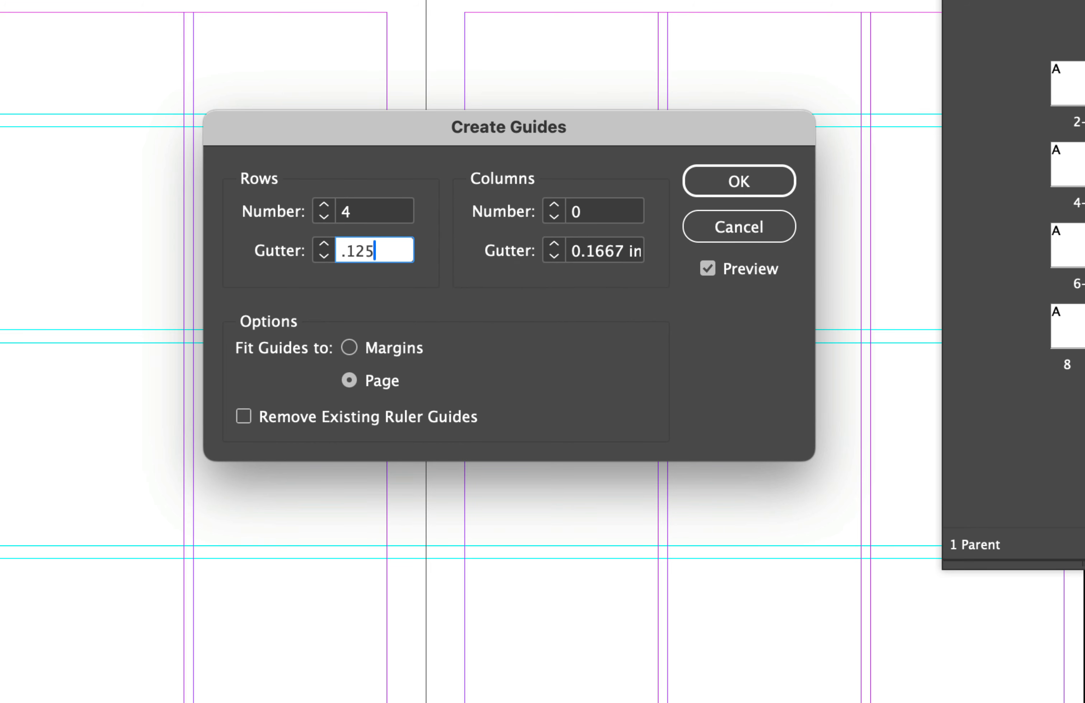
- Set the guide columns to 2 with a gutter of 0 and create the guides fitted to the page
click(583, 213)
text(2)
click(584, 245)
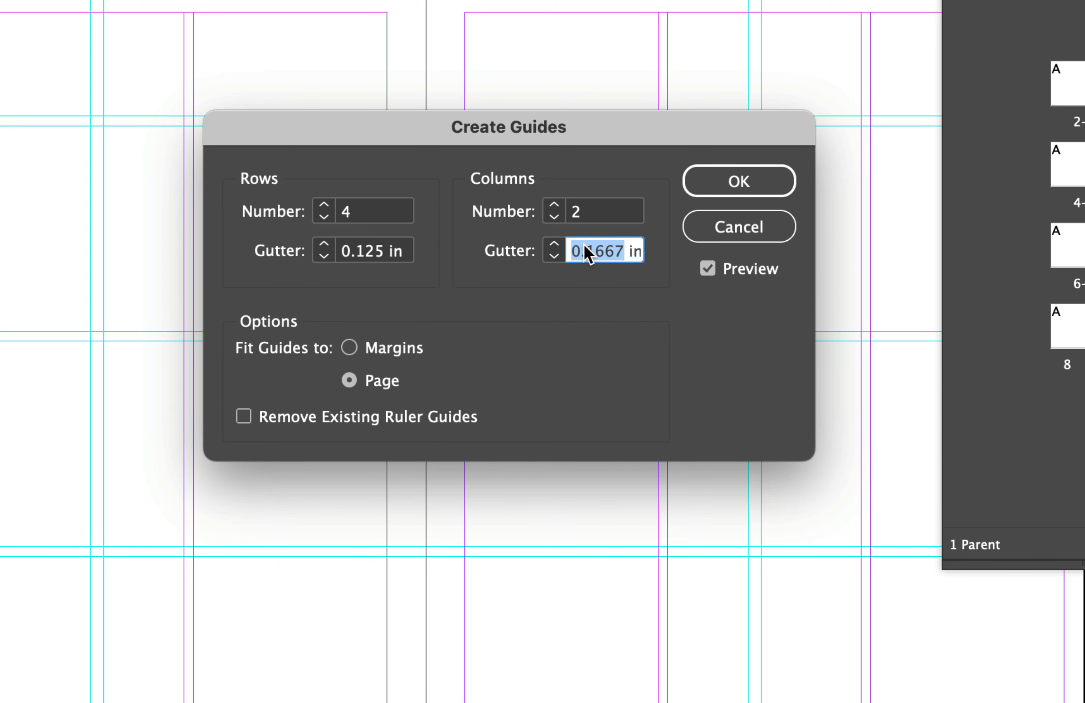
text(0)
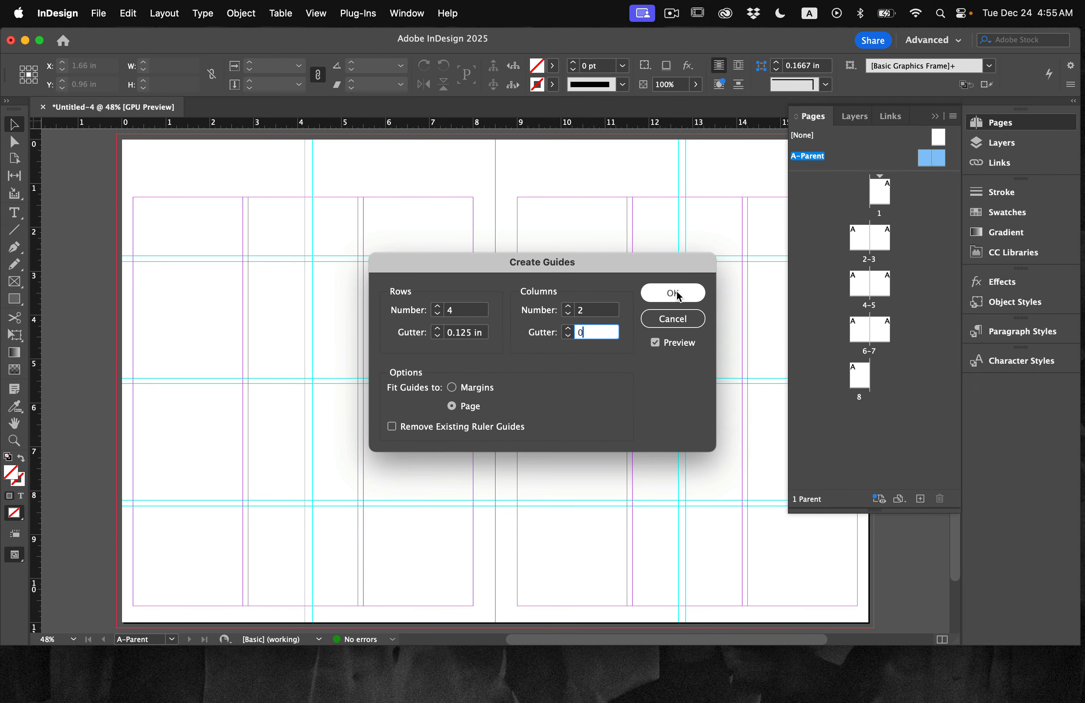
click(672, 296)
scroll(671, 296, right, 2)
scroll(672, 296, down, 1)
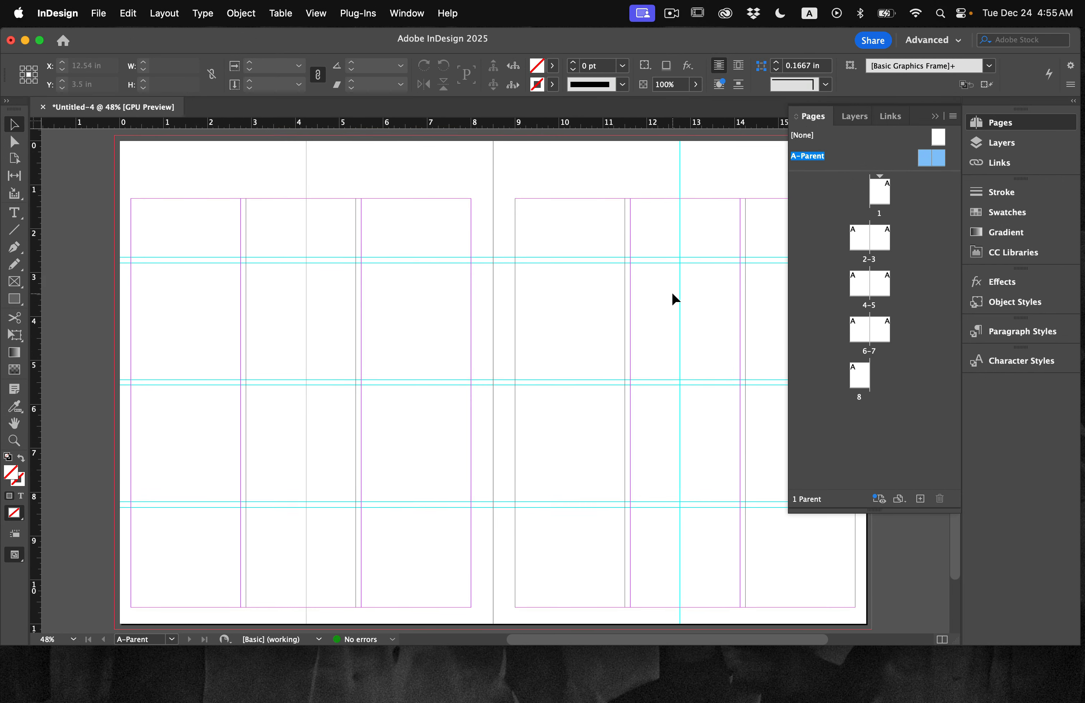
scroll(672, 293, right, 2)
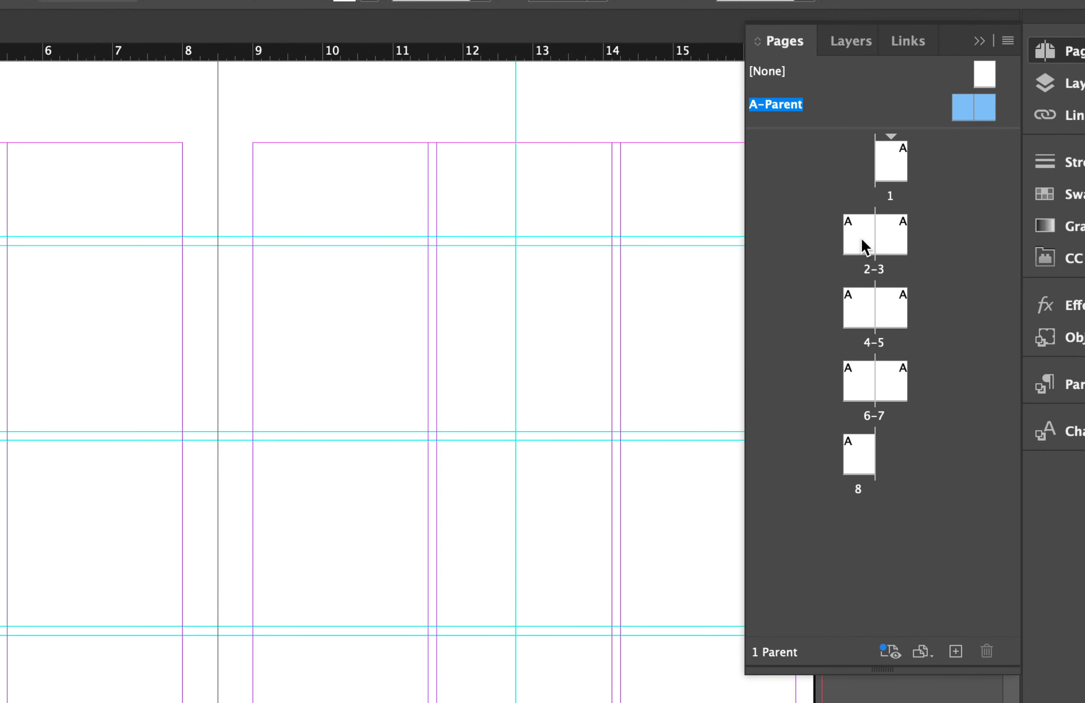
- Go to pages 2-3 and check the parent guides on this and the following spreads
double_click(865, 246)
scroll(623, 265, right, 10)
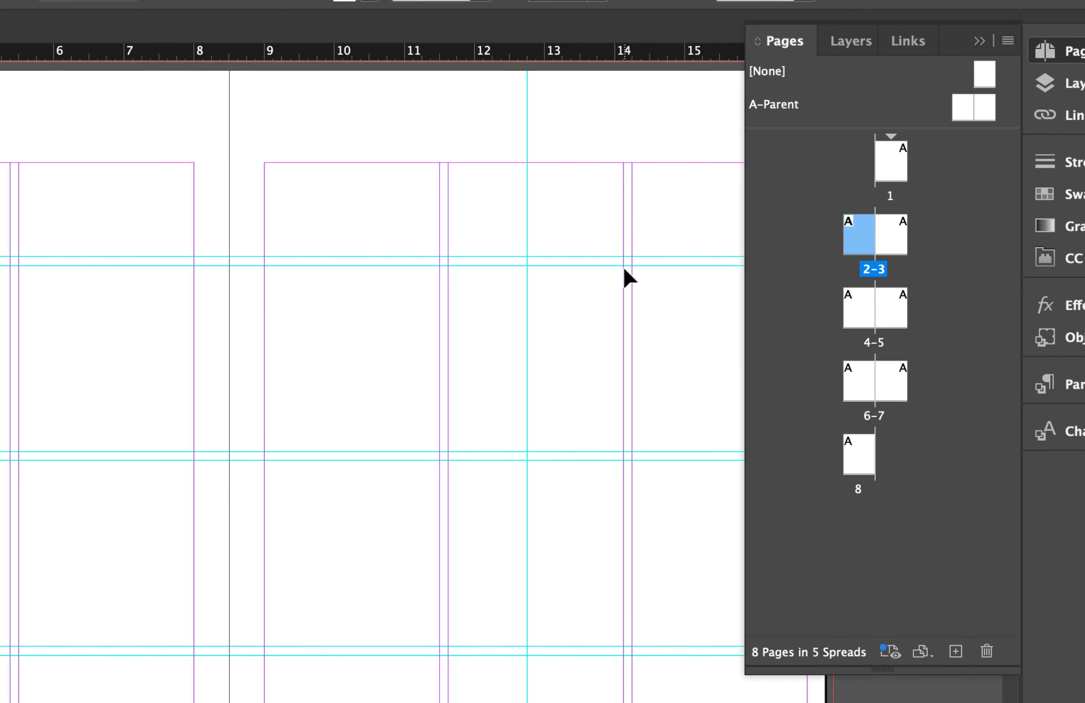
scroll(623, 265, down, 10)
scroll(624, 268, down, 15)
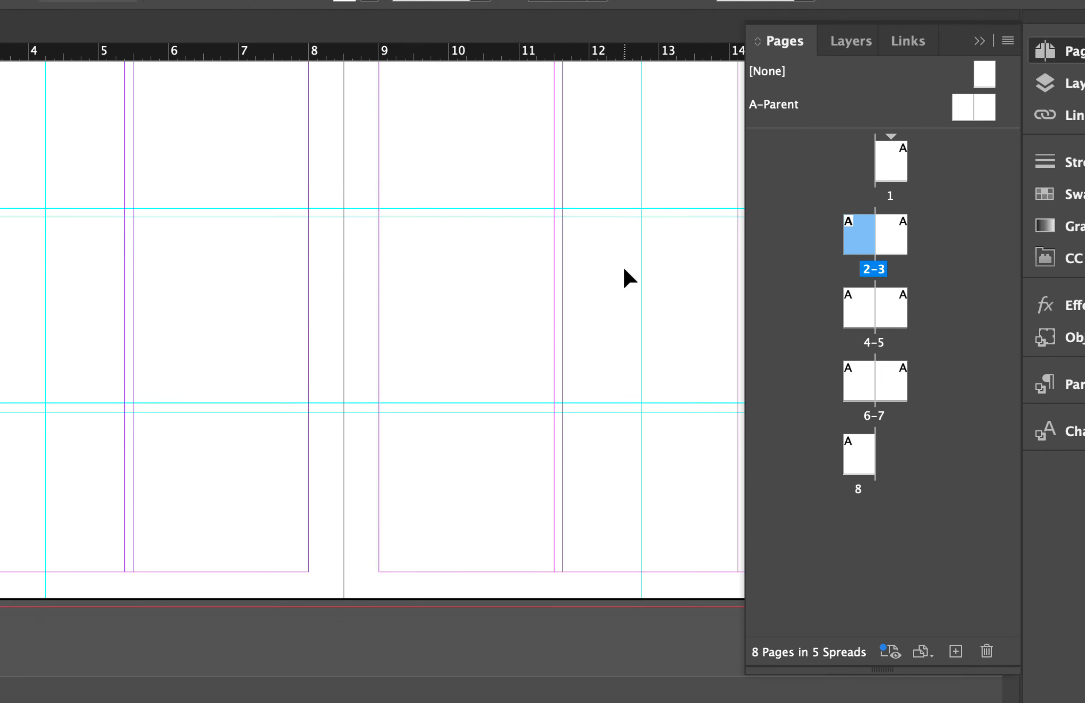
scroll(624, 269, down, 20)
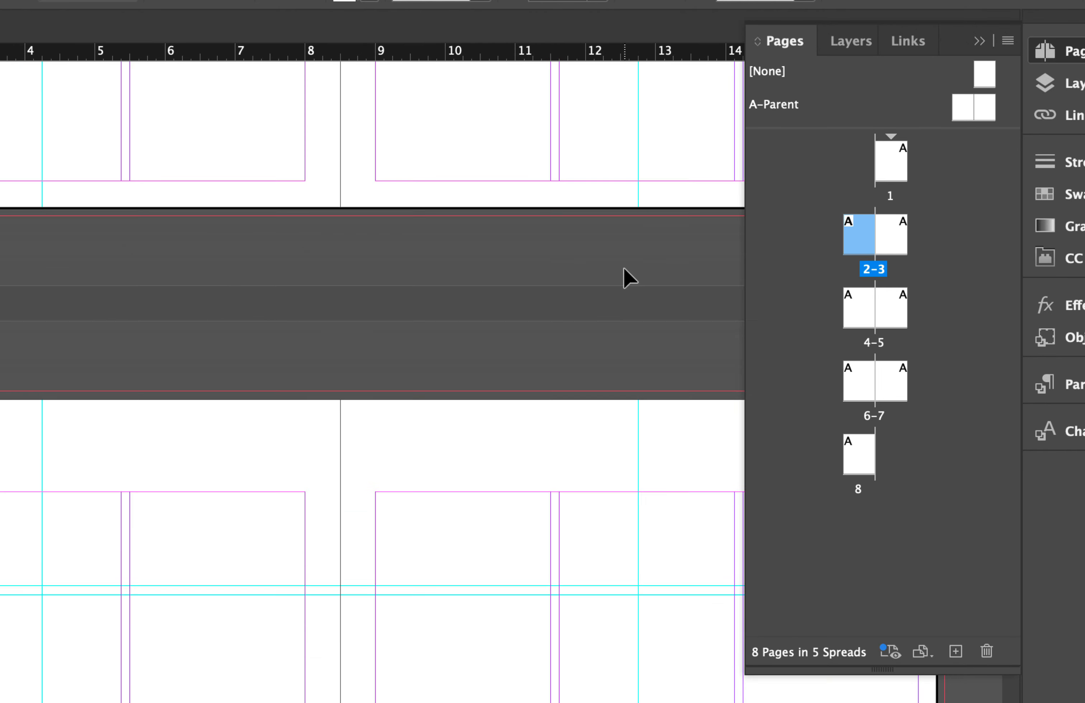
scroll(623, 269, down, 8)
scroll(579, 290, right, 10)
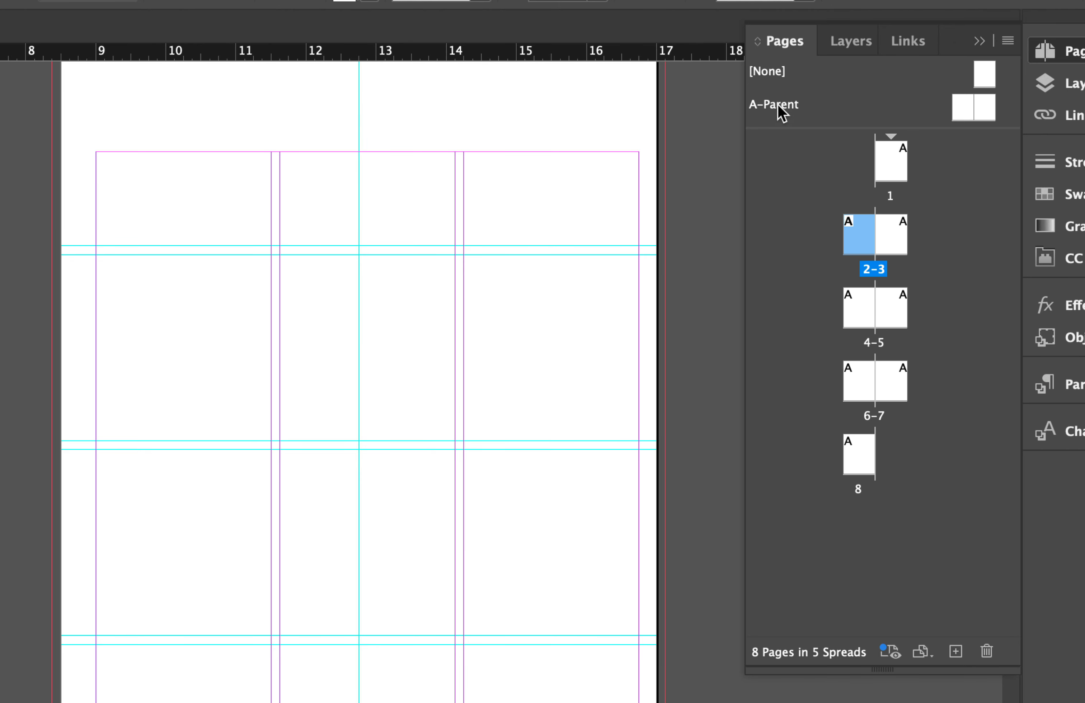
- Open the A-Parent spread and place a horizontal spread guide near its upper edge at about 0.38 in
double_click(780, 114)
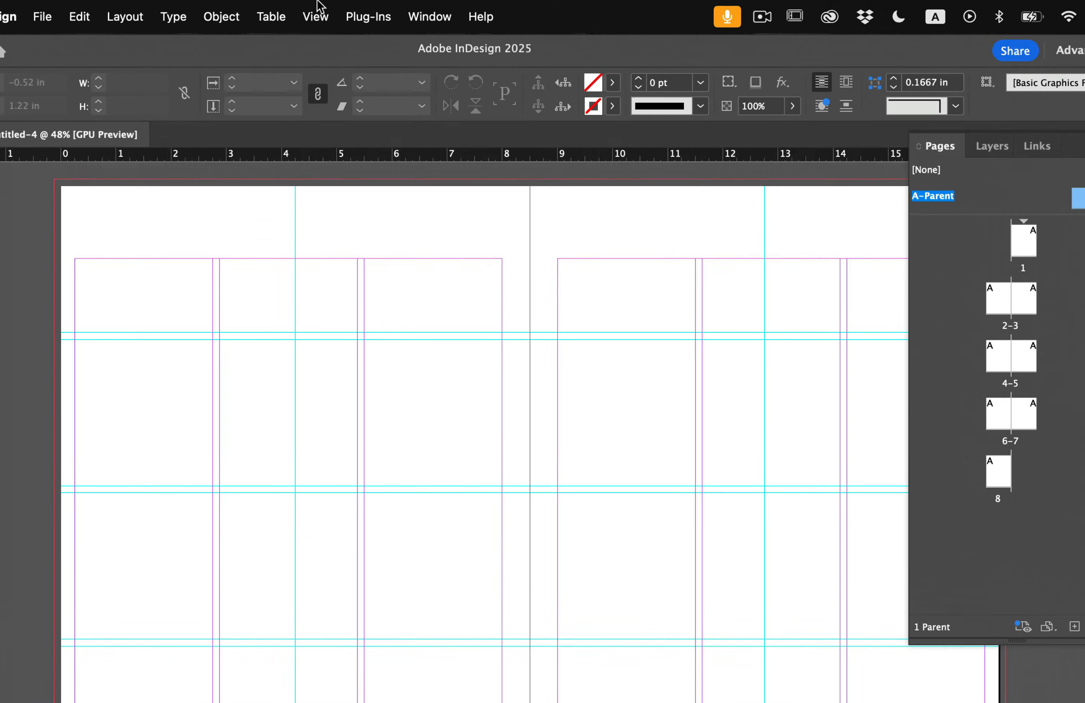
click(318, 9)
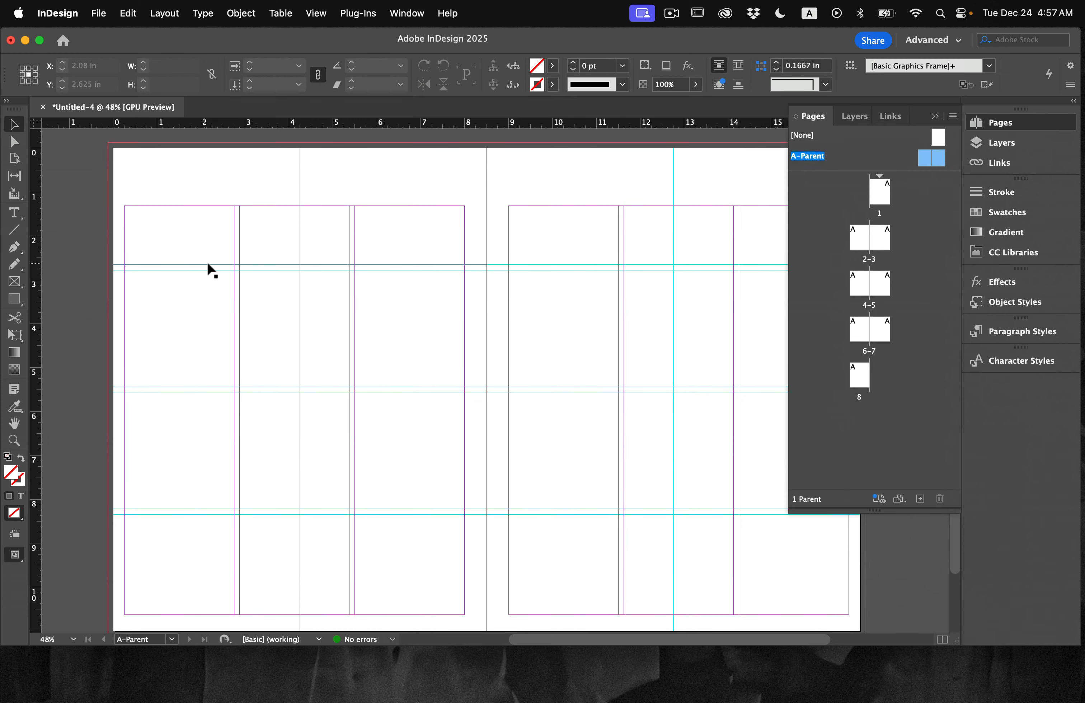
click(1005, 124)
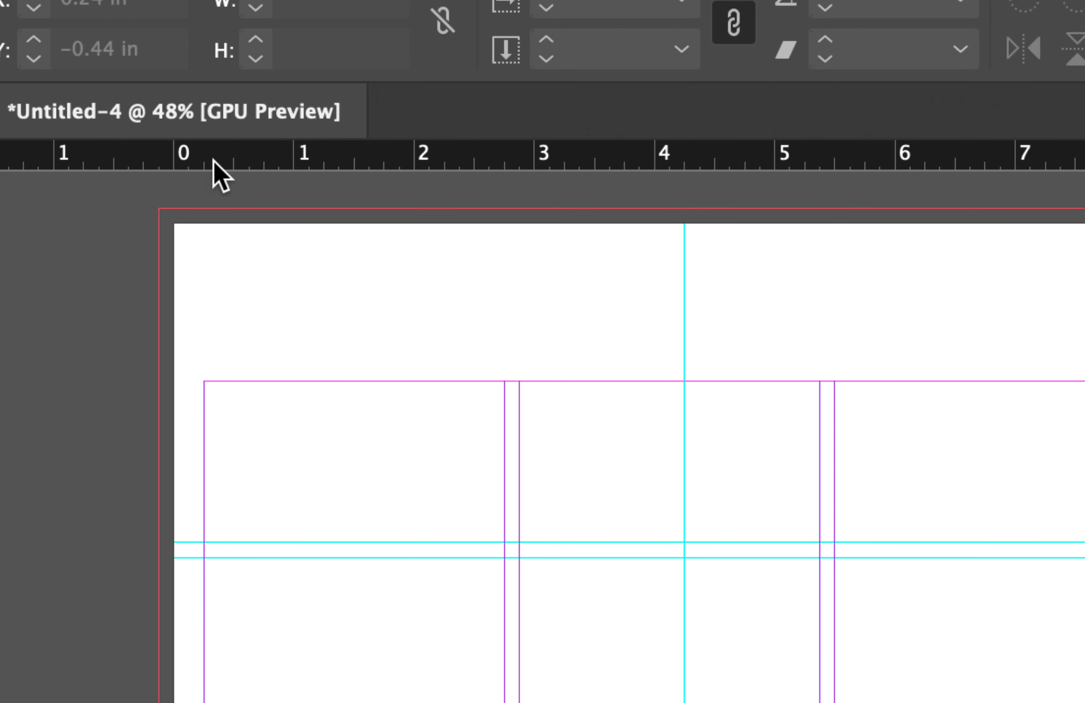
drag(211, 157, 242, 267)
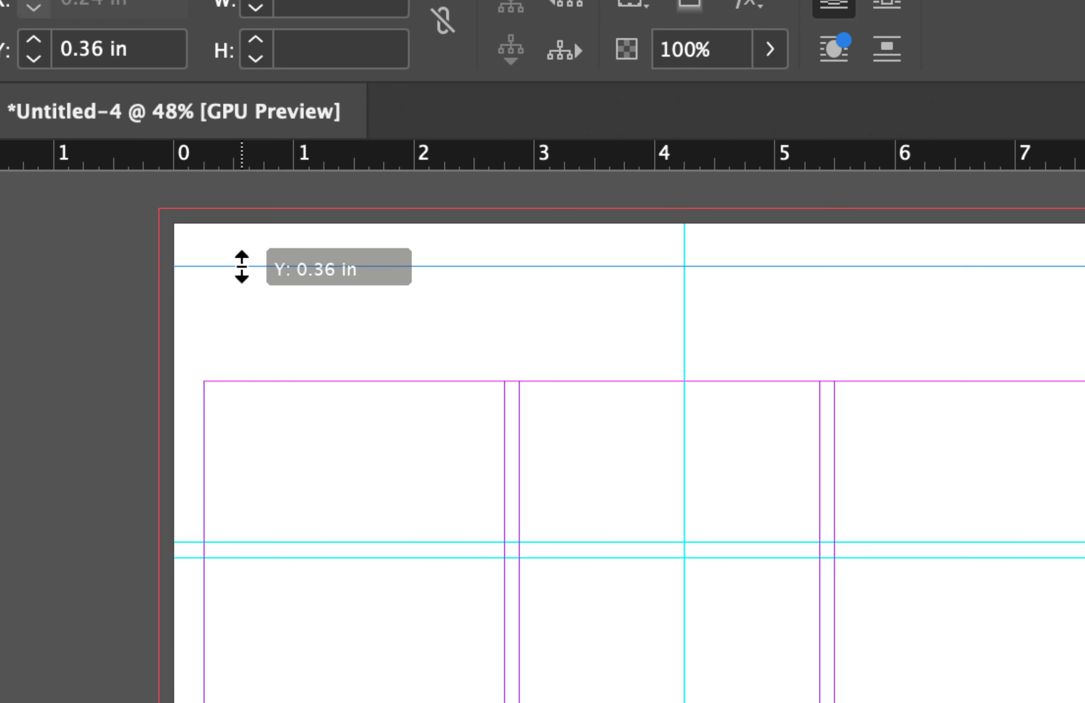
mouse_move(242, 267)
mouse_down()
mouse_move(238, 295)
mouse_move(240, 271)
mouse_up()
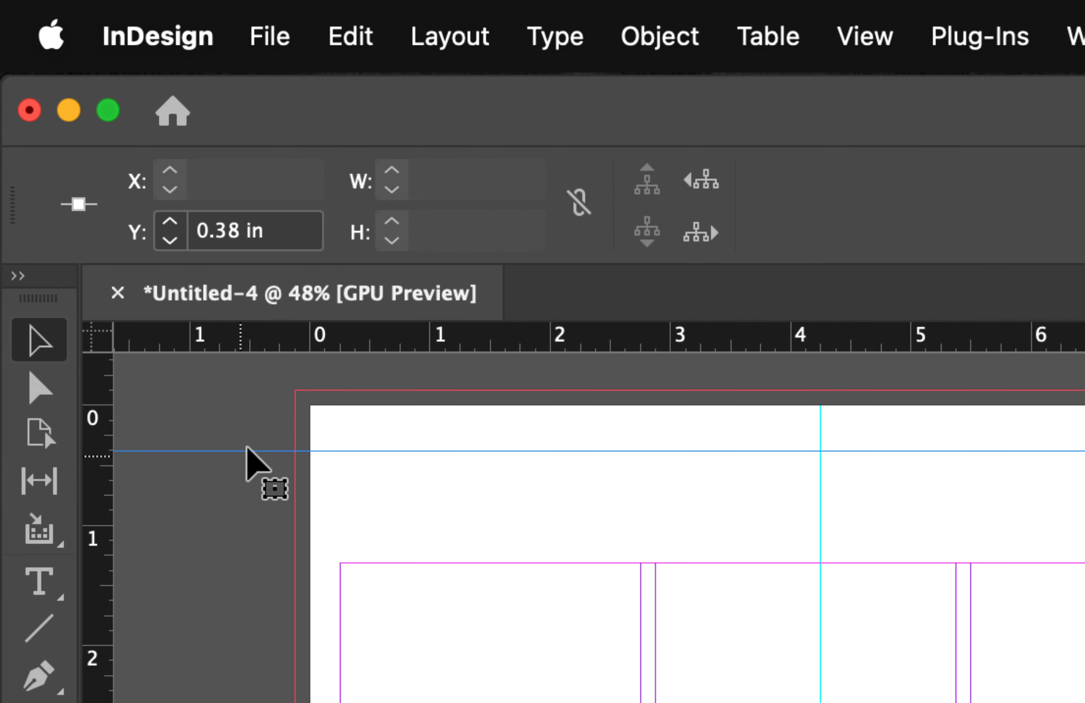
- Set the upper horizontal guide's Y position to 0.375 in
click(238, 232)
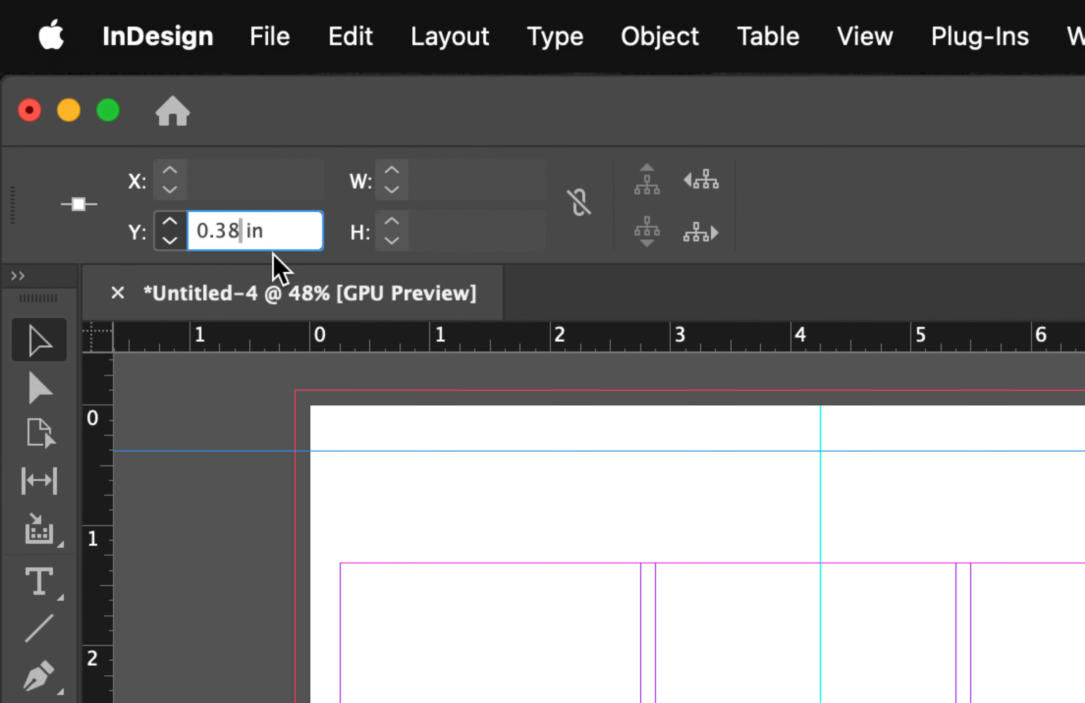
key(Left)
key(Delete)
text(75)
key(Return)
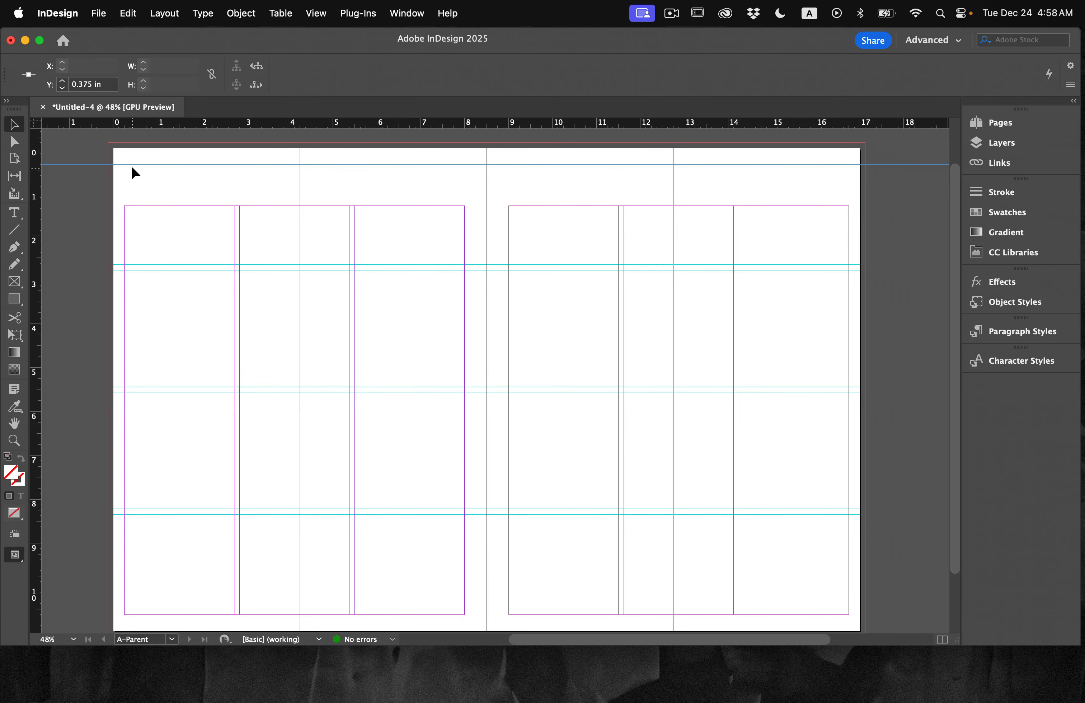
- Try a page-only horizontal guide at 10.8125 in below the bottom margin of the left parent page and delete it
scroll(161, 323, down, 3)
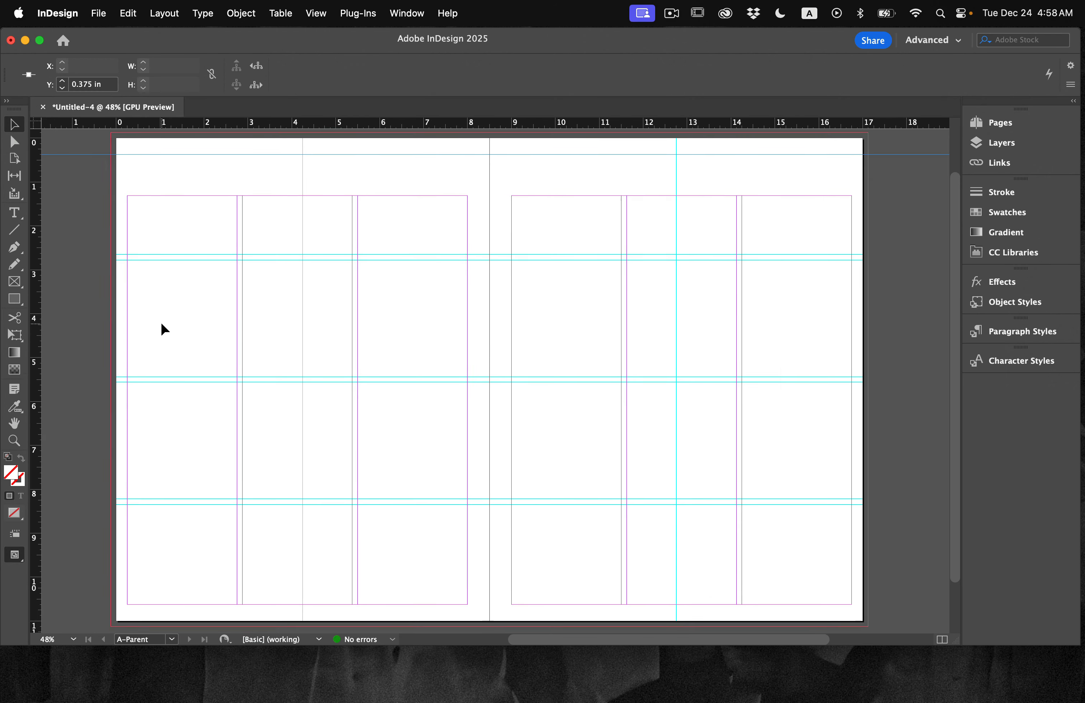
click(18, 442)
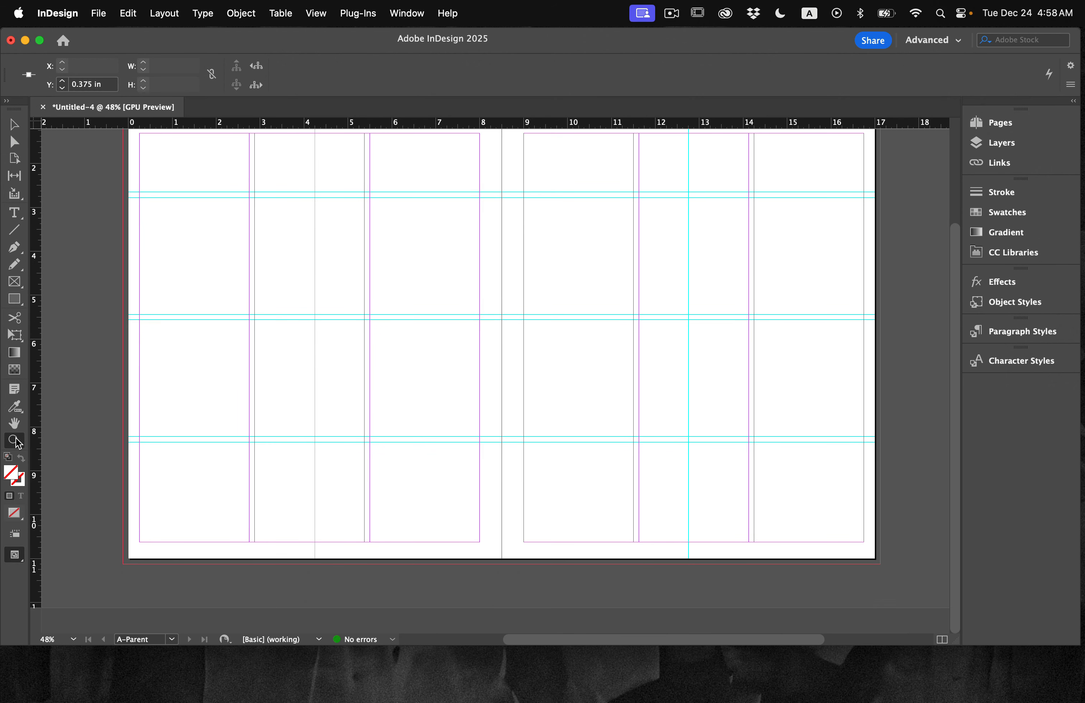
click(136, 570)
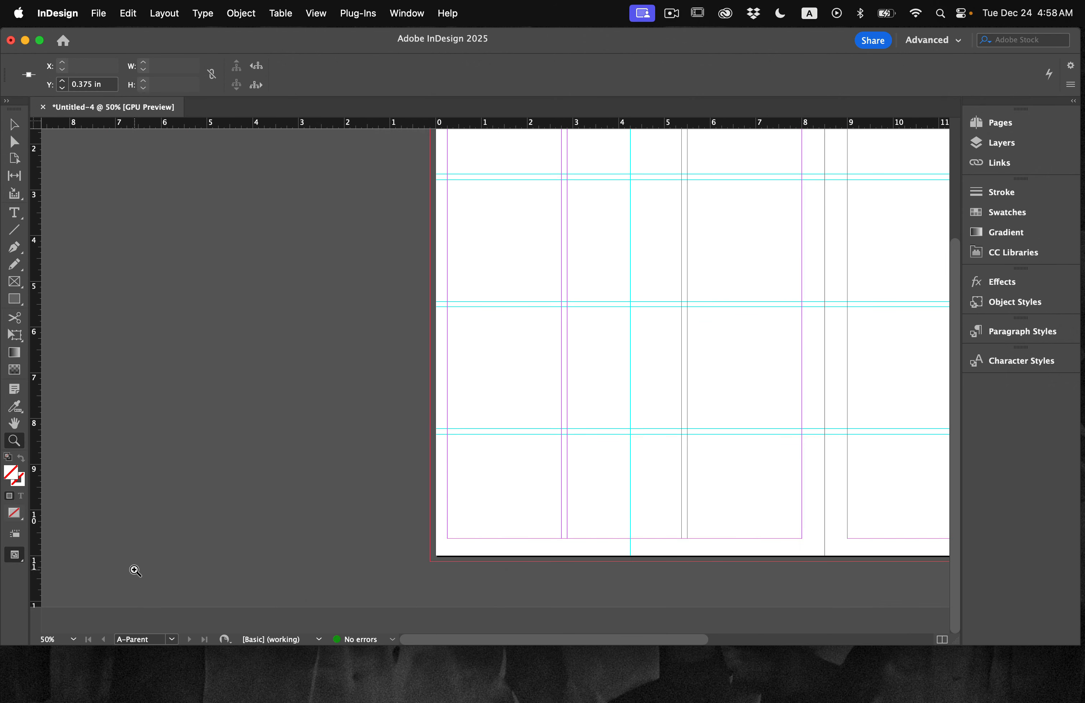
click(533, 560)
click(533, 560)
click(528, 560)
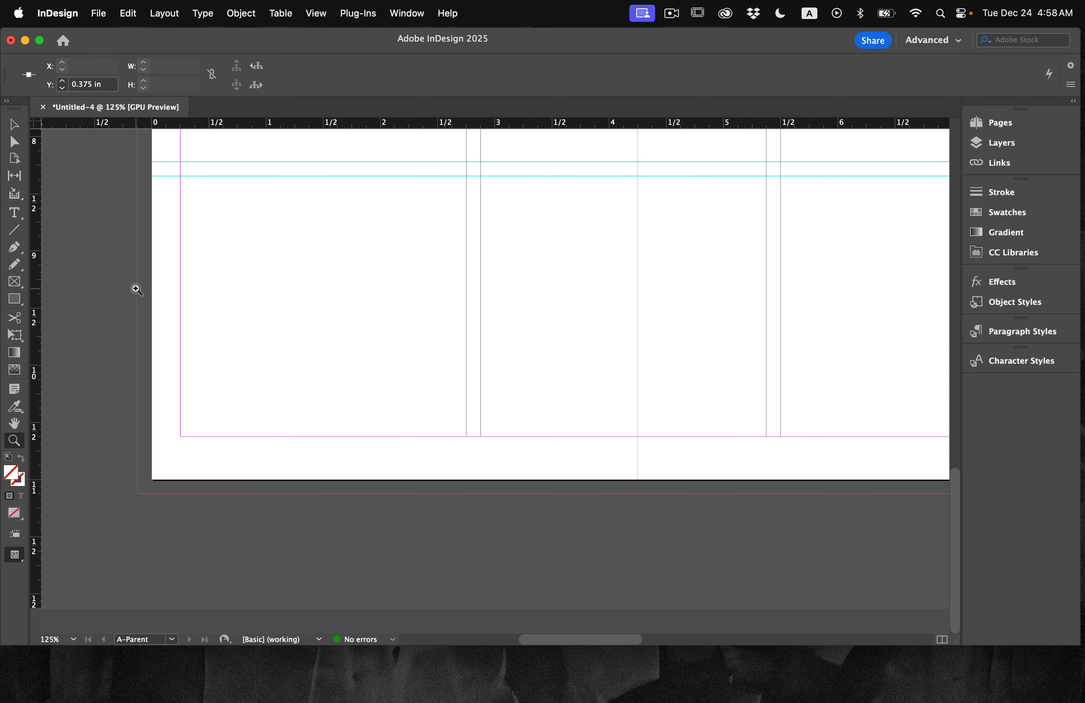
click(14, 124)
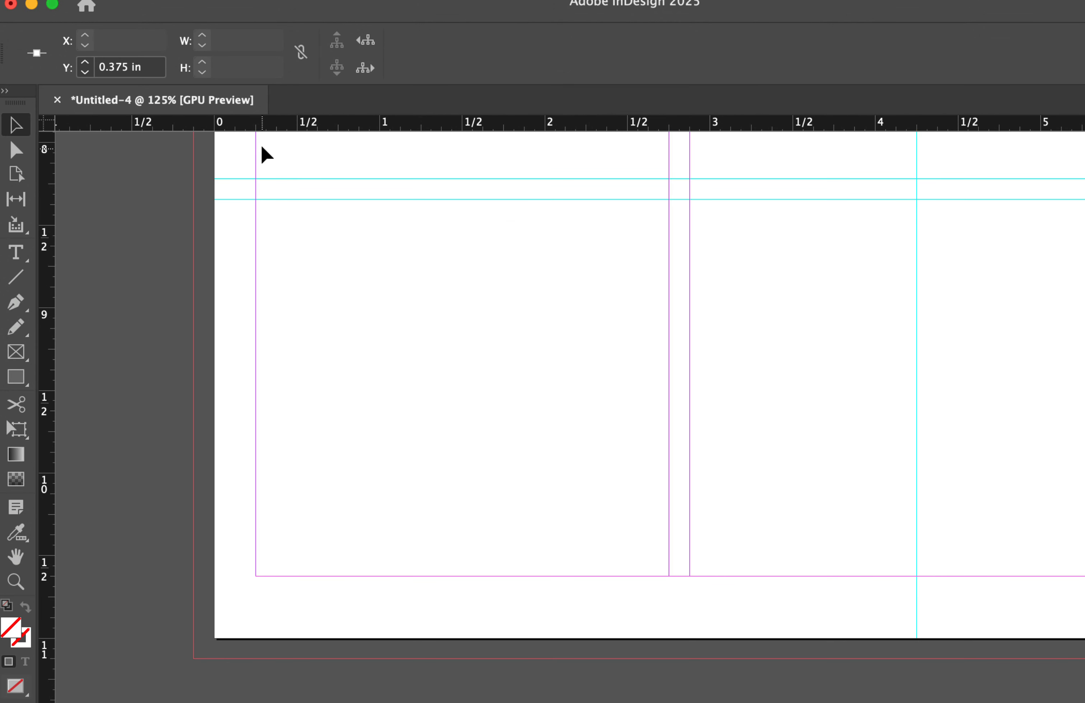
drag(268, 124, 331, 608)
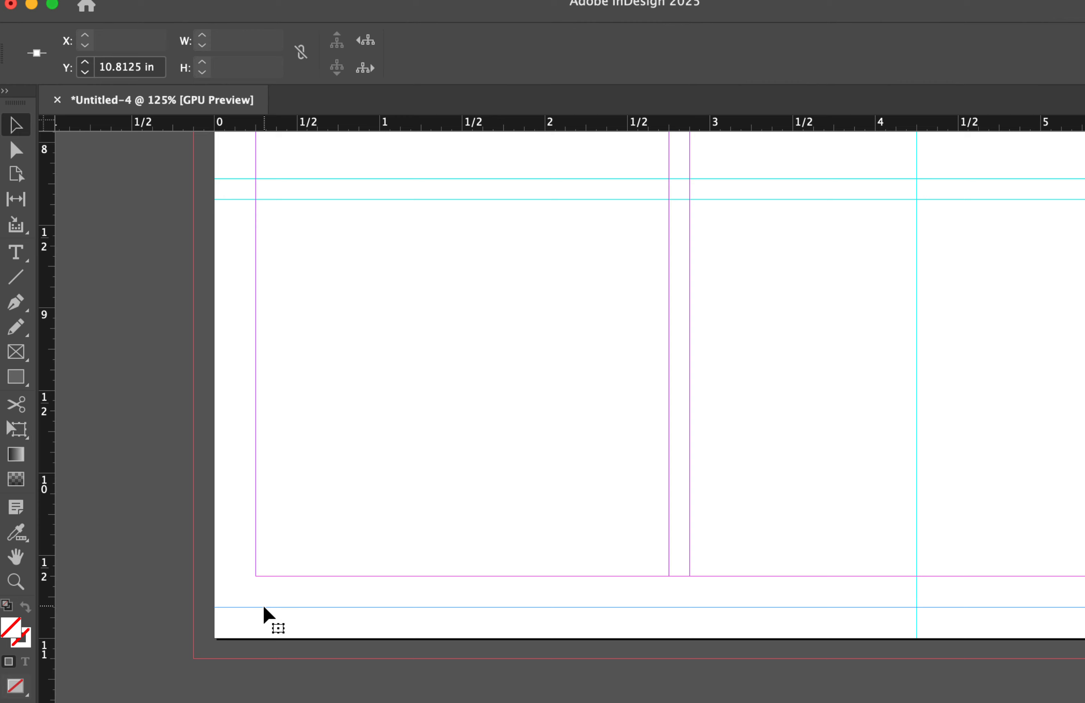
key(Delete)
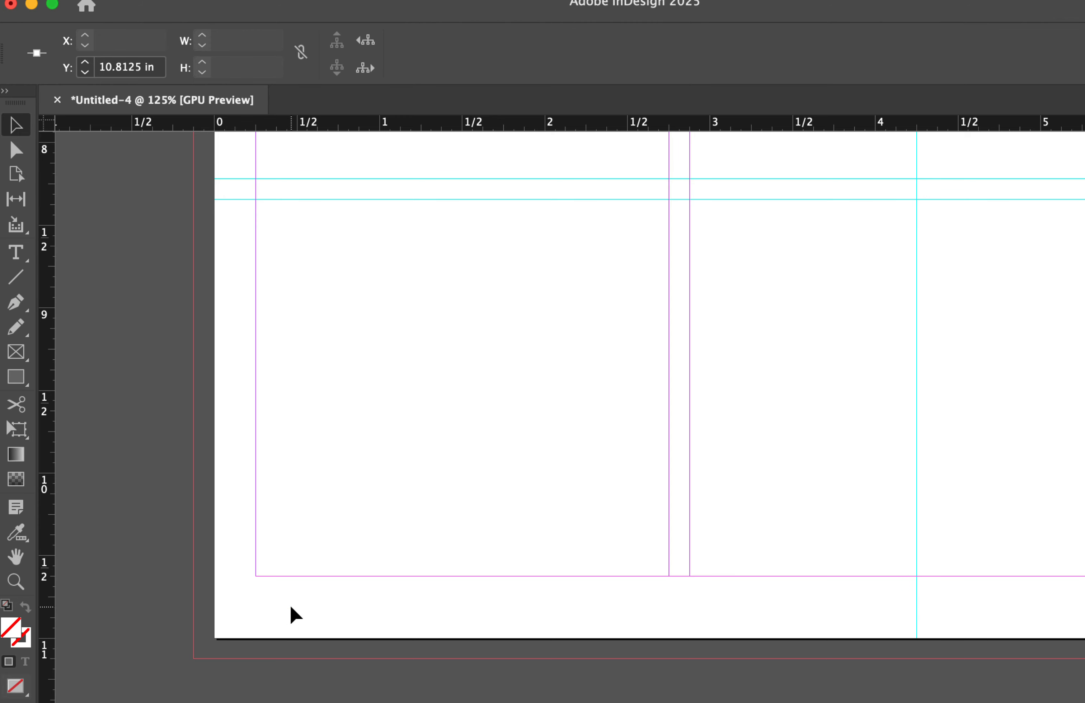
- Place a horizontal guide across the whole parent spread below the bottom margin and set its Y position to 10.75 in
drag(305, 126, 291, 612)
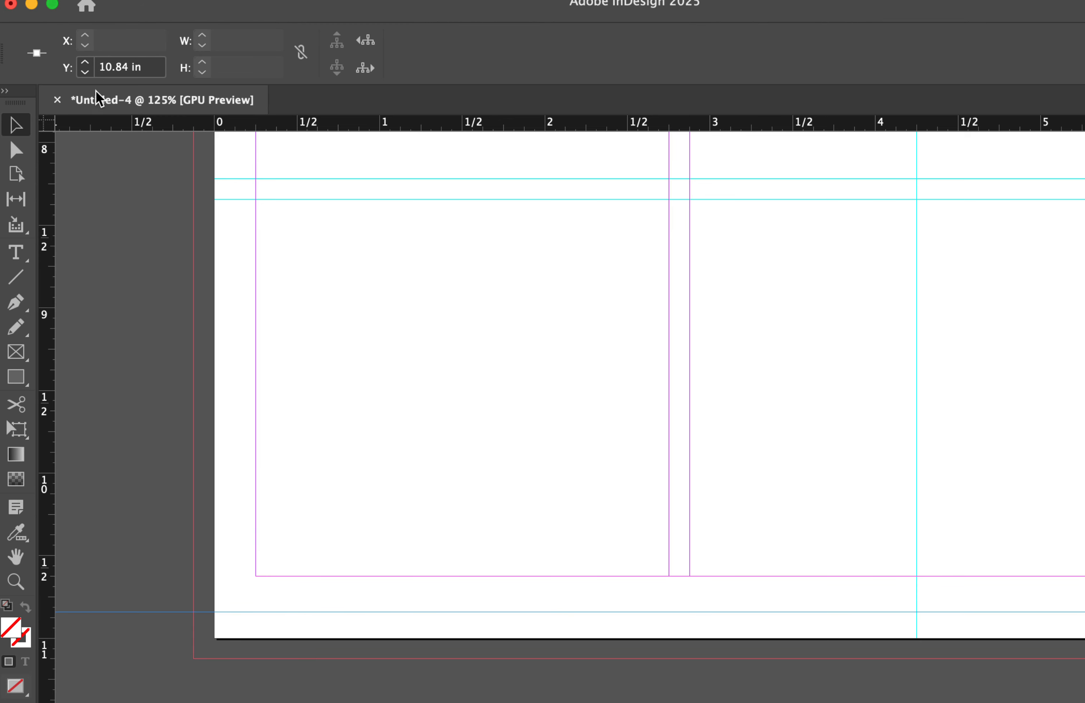
click(121, 68)
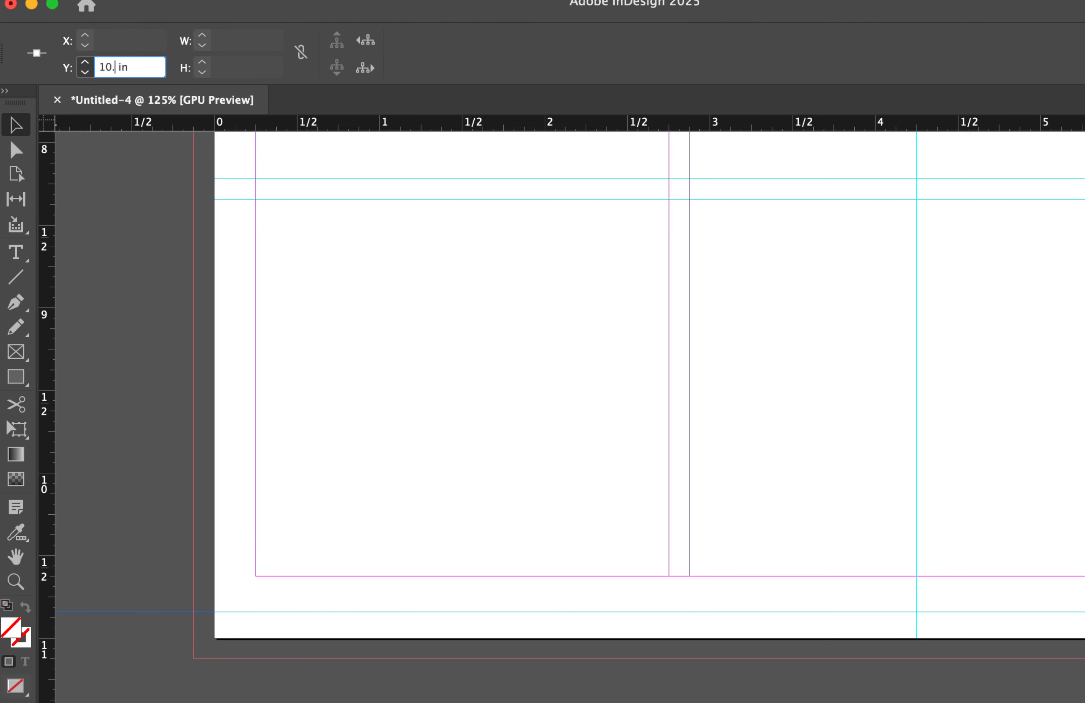
key(Return)
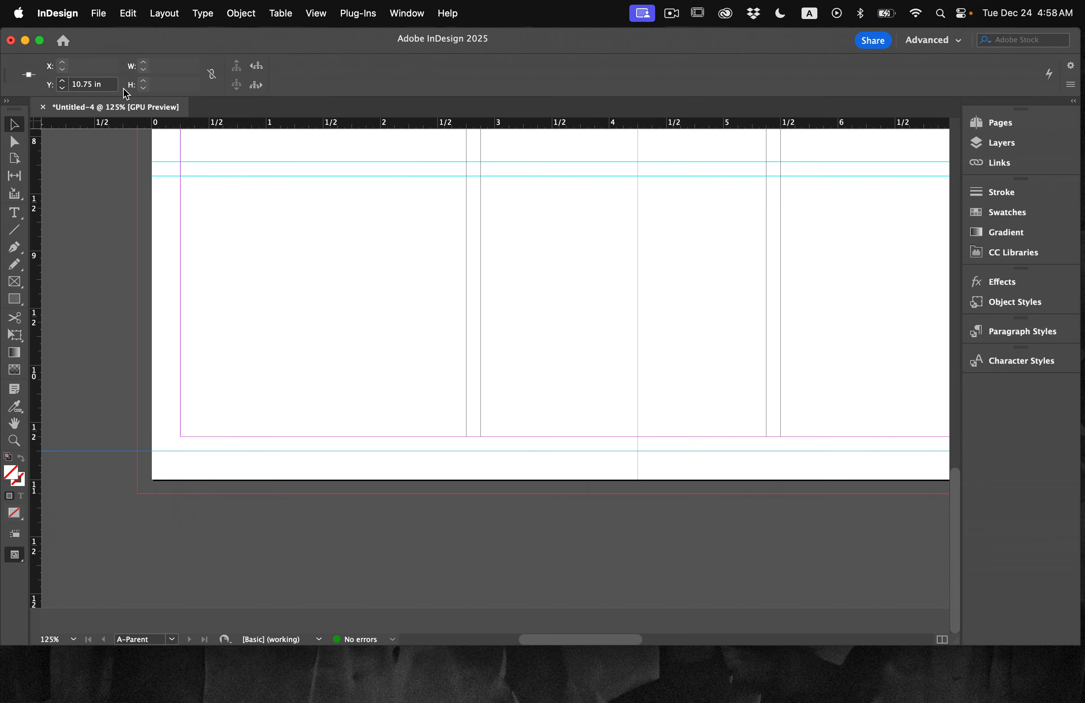
- Add vertical guides at 0.5 in on the left parent page and at 17-.5 (16.5 in) on the right parent page
drag(39, 194, 156, 224)
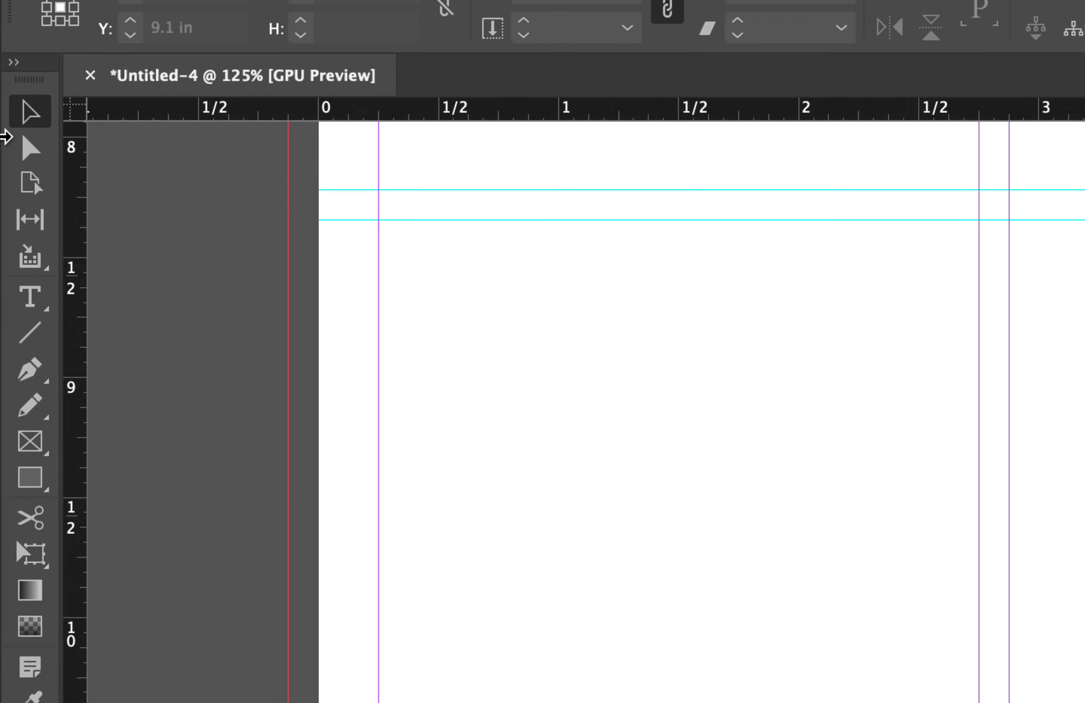
drag(94, 194, 535, 265)
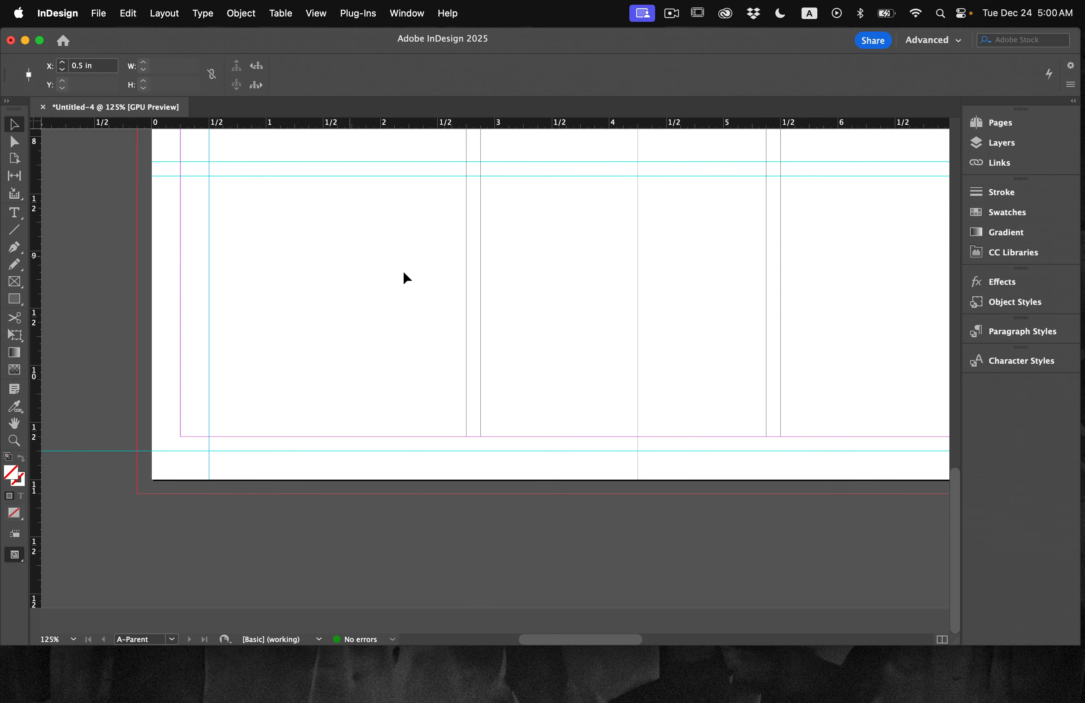
scroll(573, 378, right, 10)
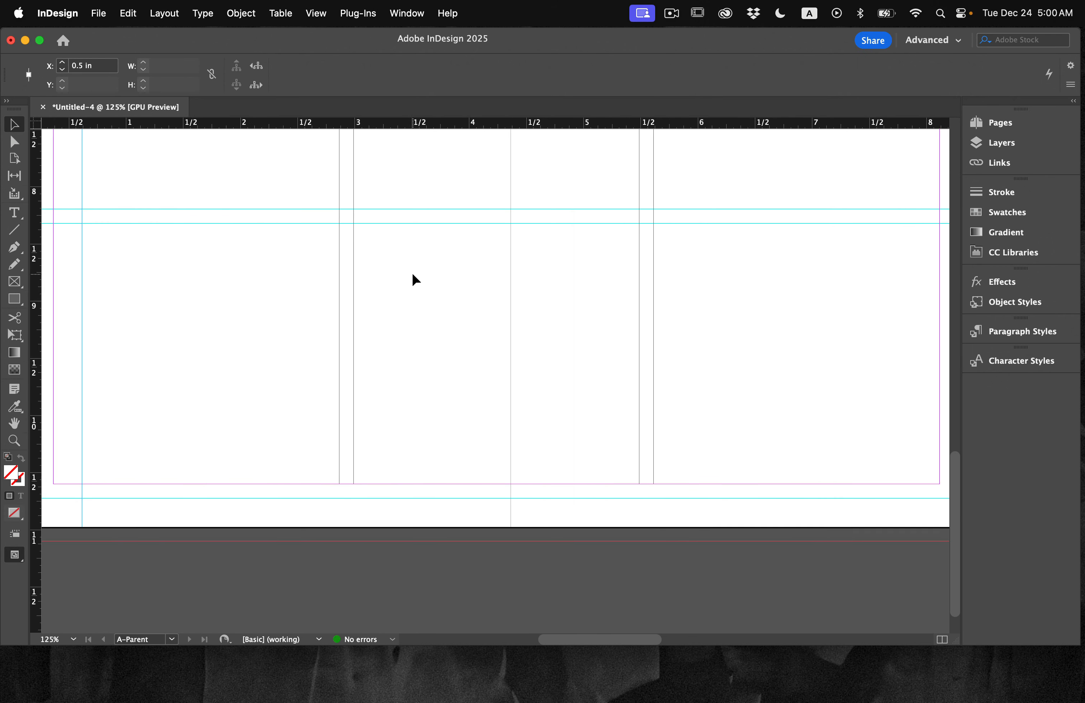
scroll(412, 272, right, 5)
scroll(412, 272, up, 7)
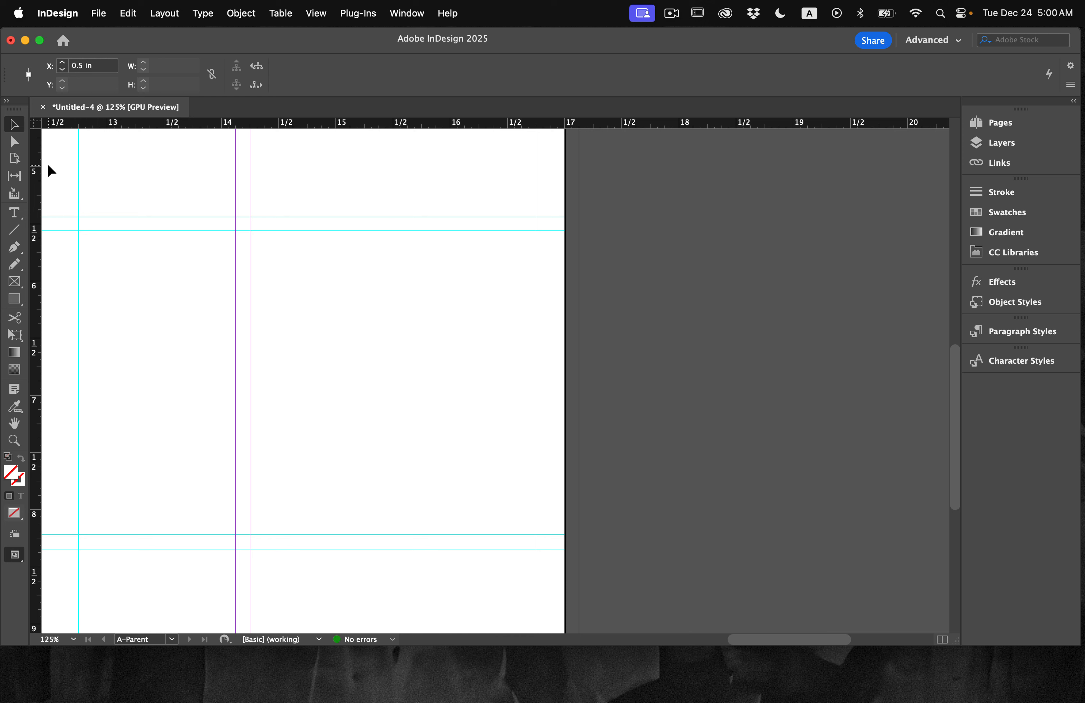
drag(34, 165, 484, 192)
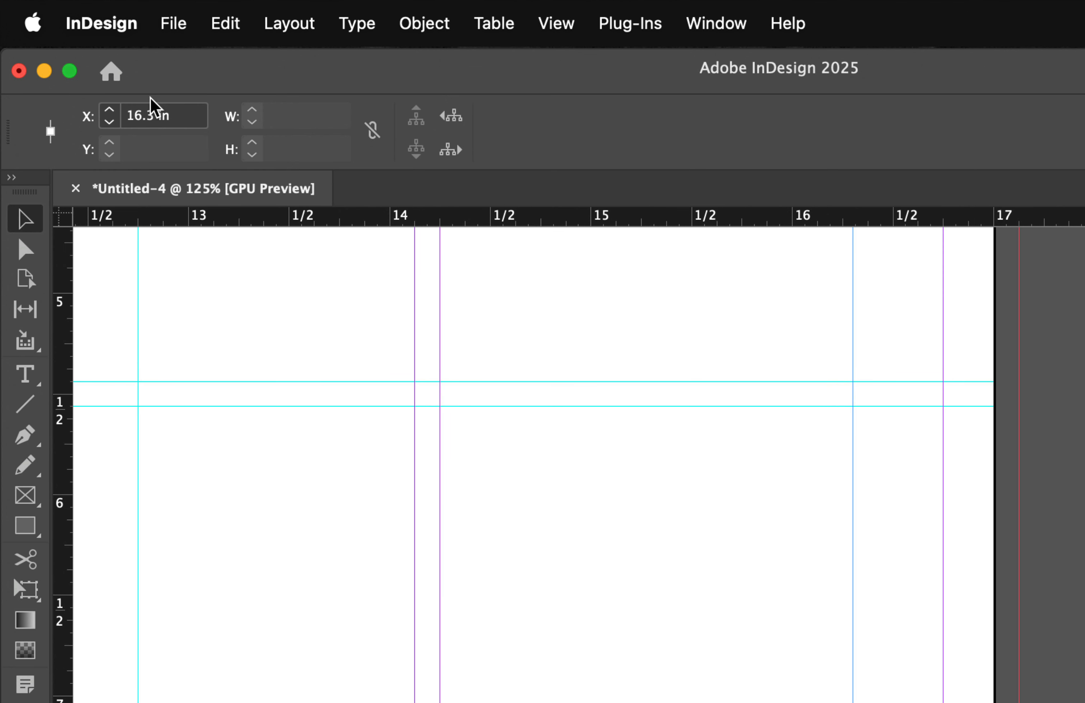
click(80, 69)
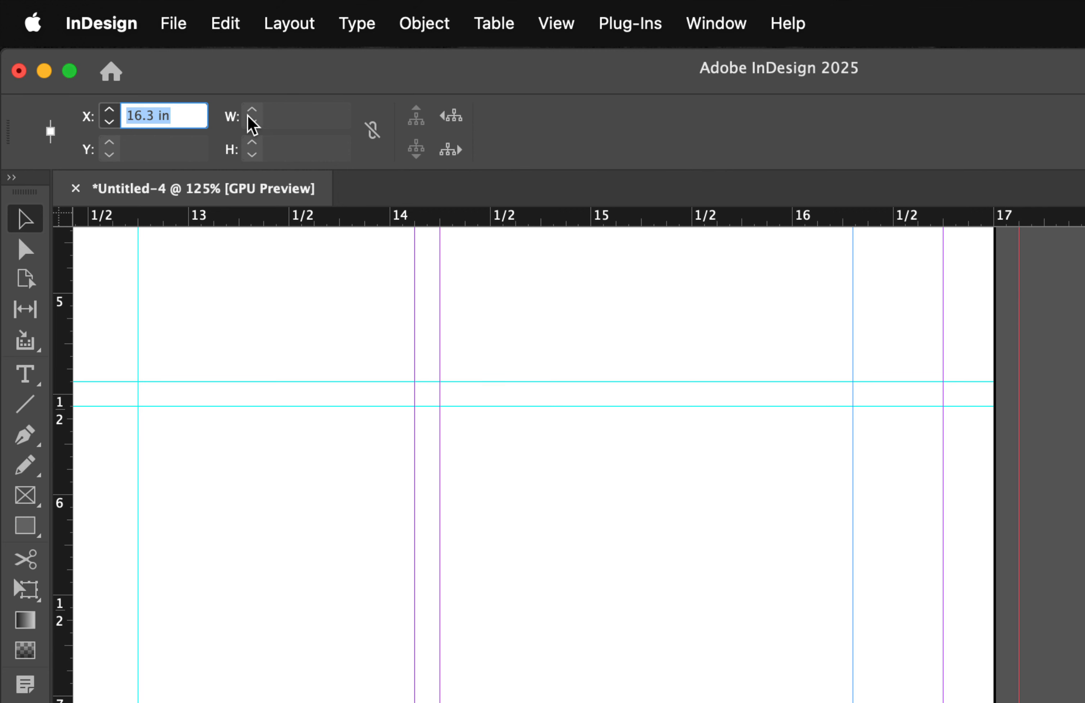
text(1)
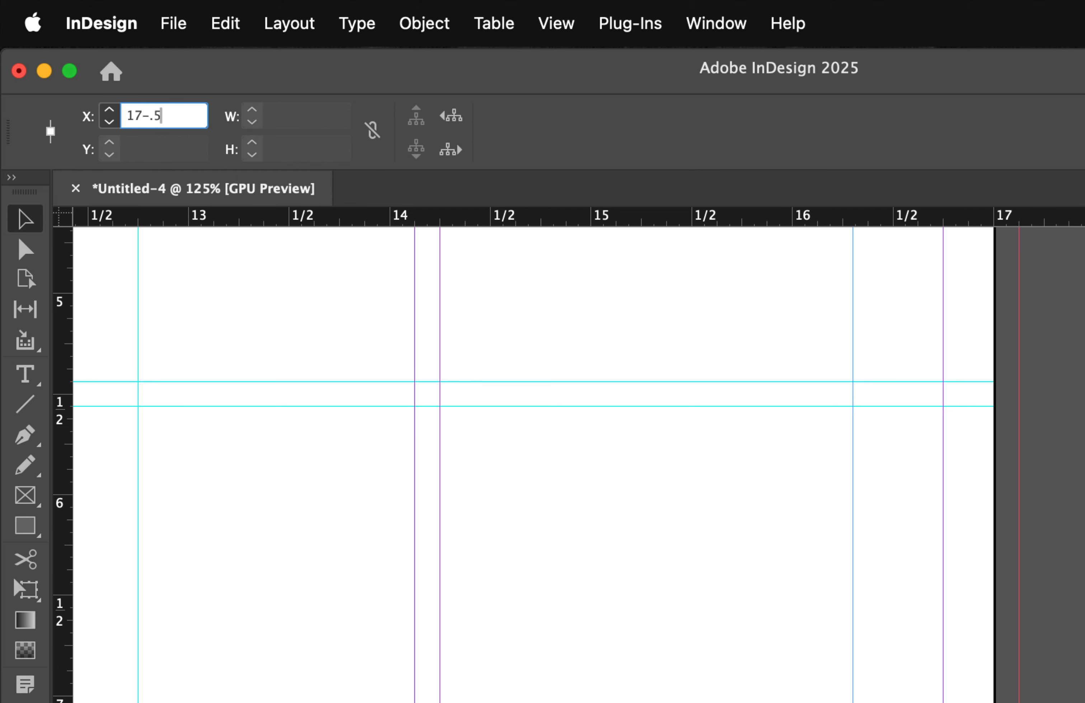
text(7-.5)
key(Tab)
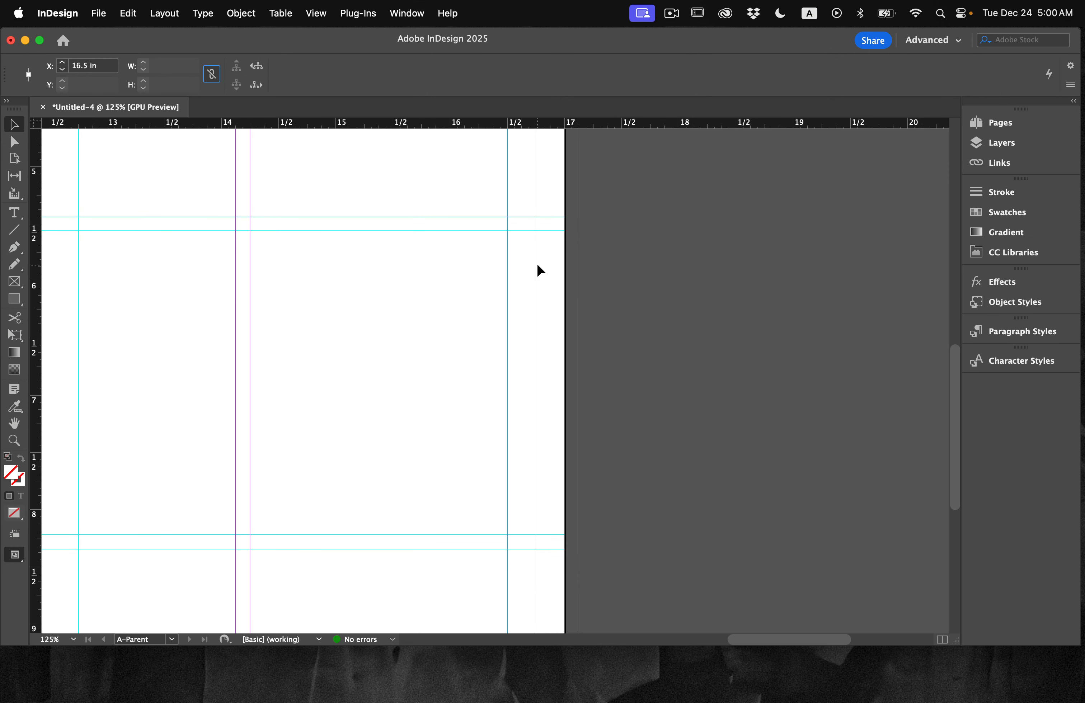
- Save the document as Newsletter on the Desktop in InDesign 2025 document format
click(315, 12)
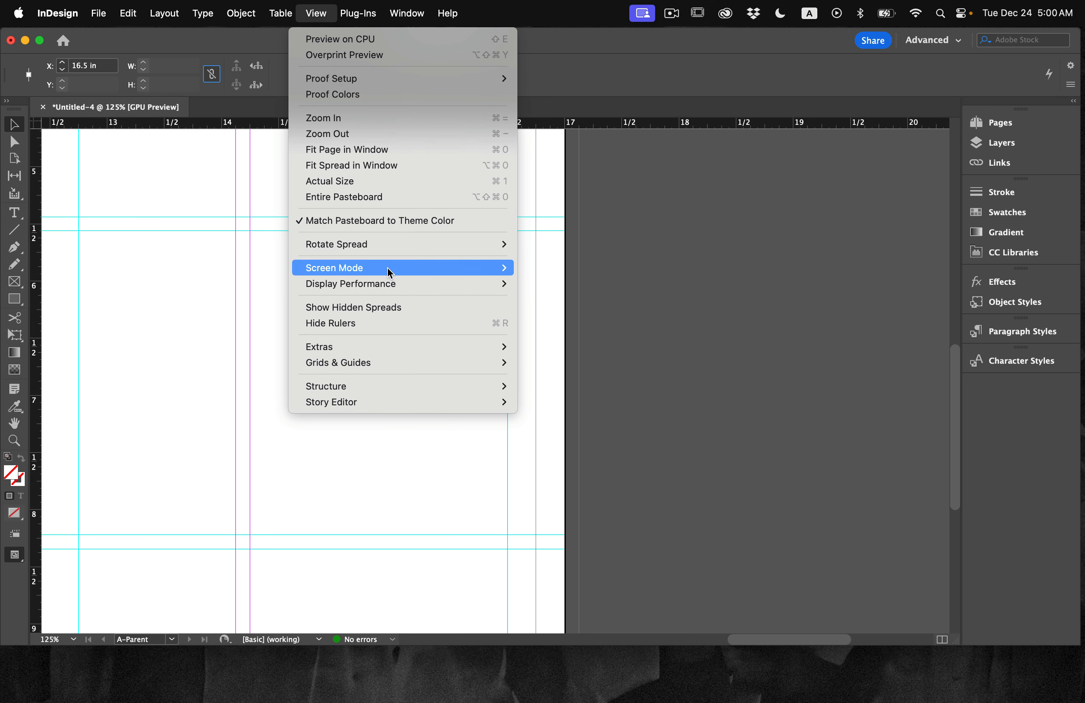
click(404, 169)
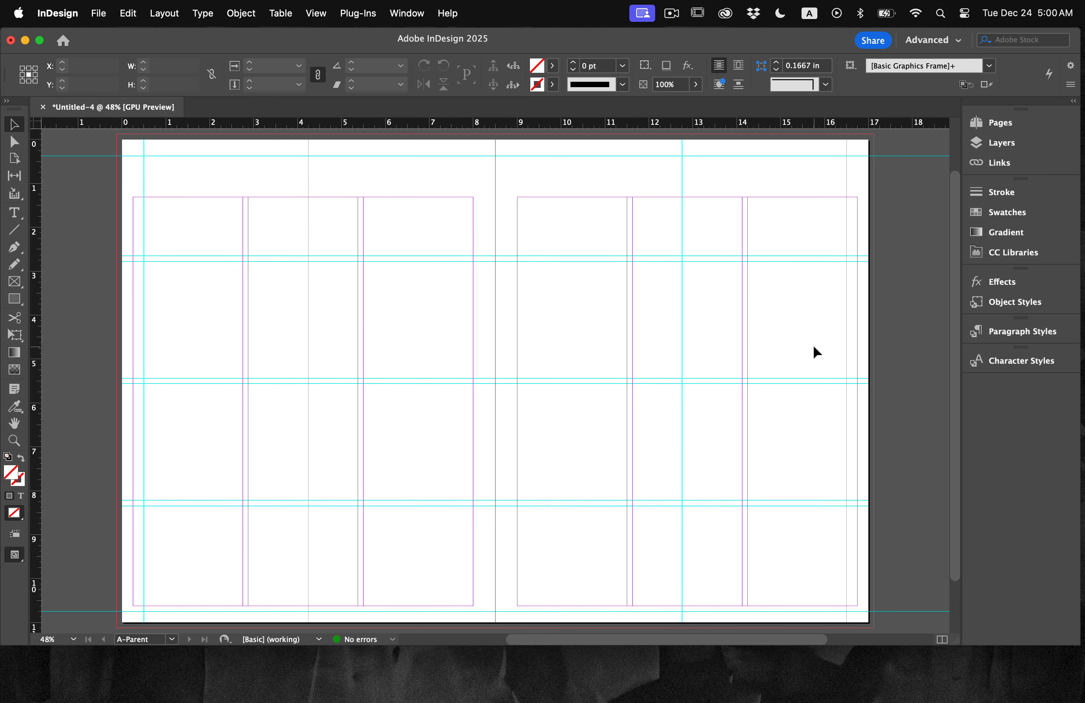
click(99, 13)
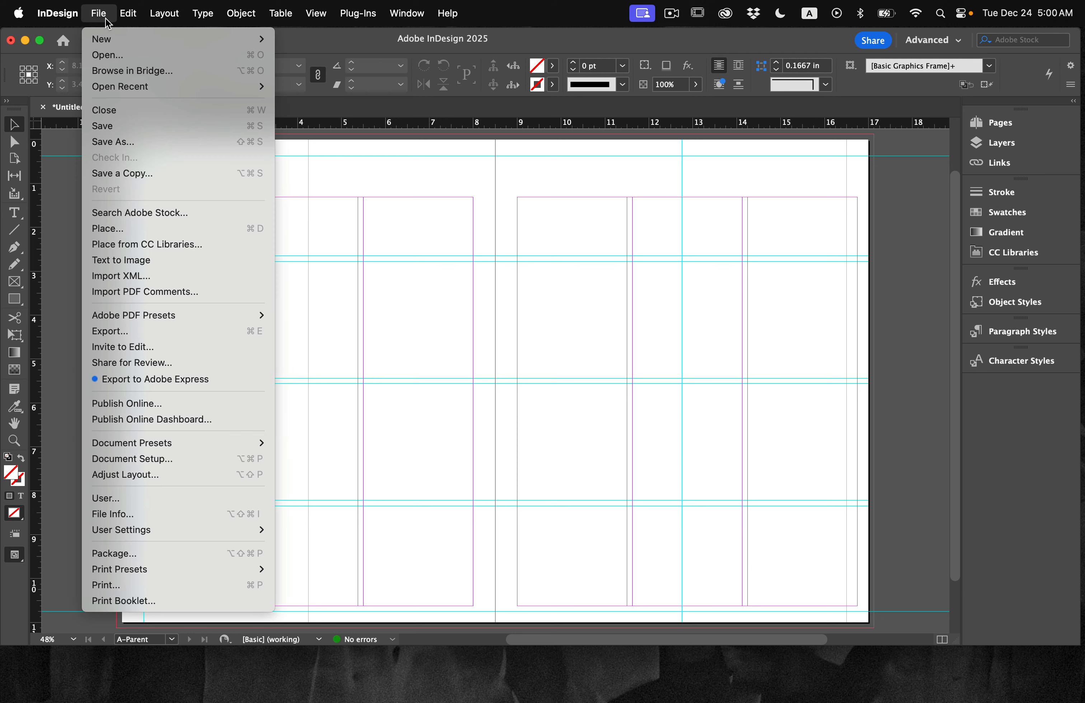
click(127, 127)
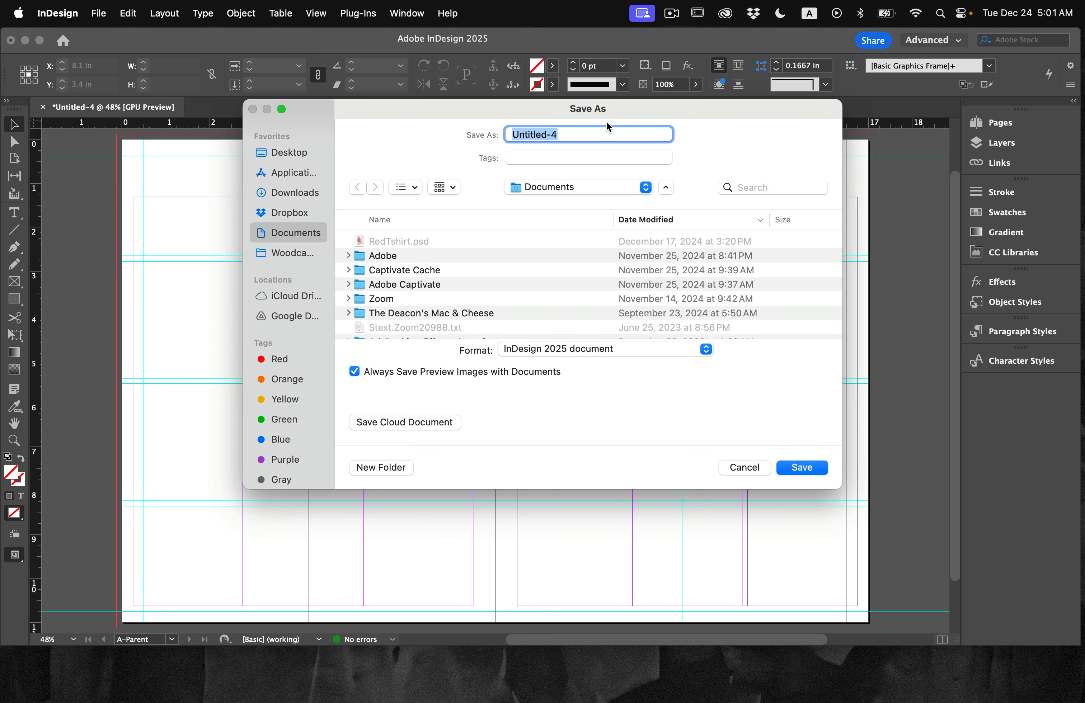
text(Newslet)
text(ter)
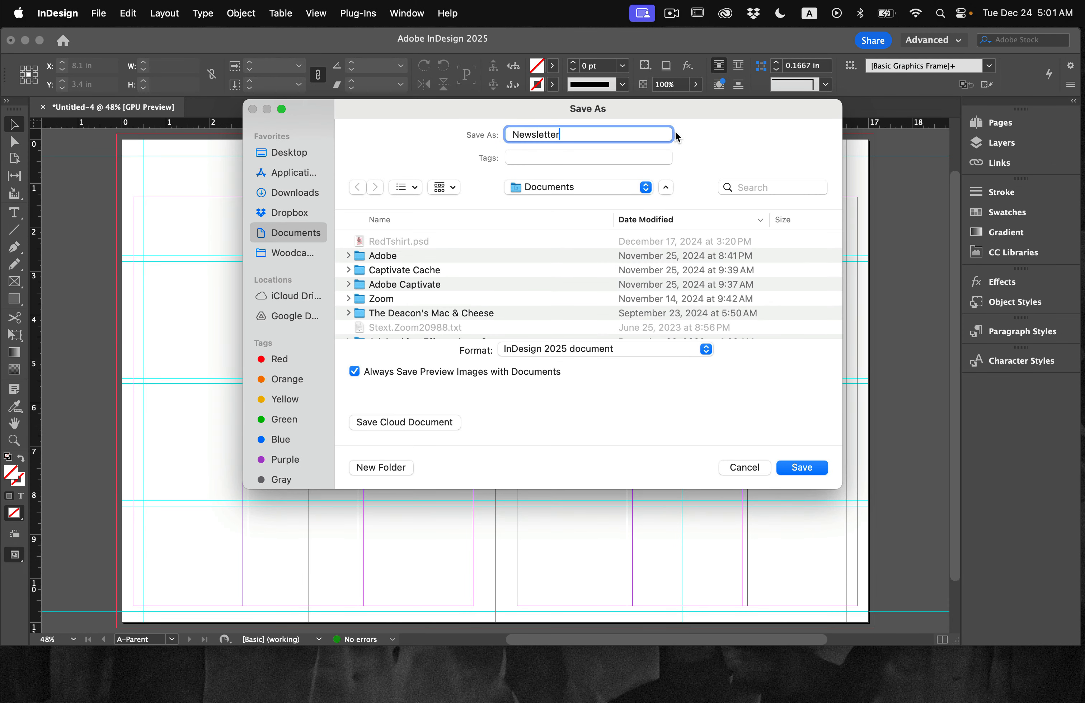
click(305, 152)
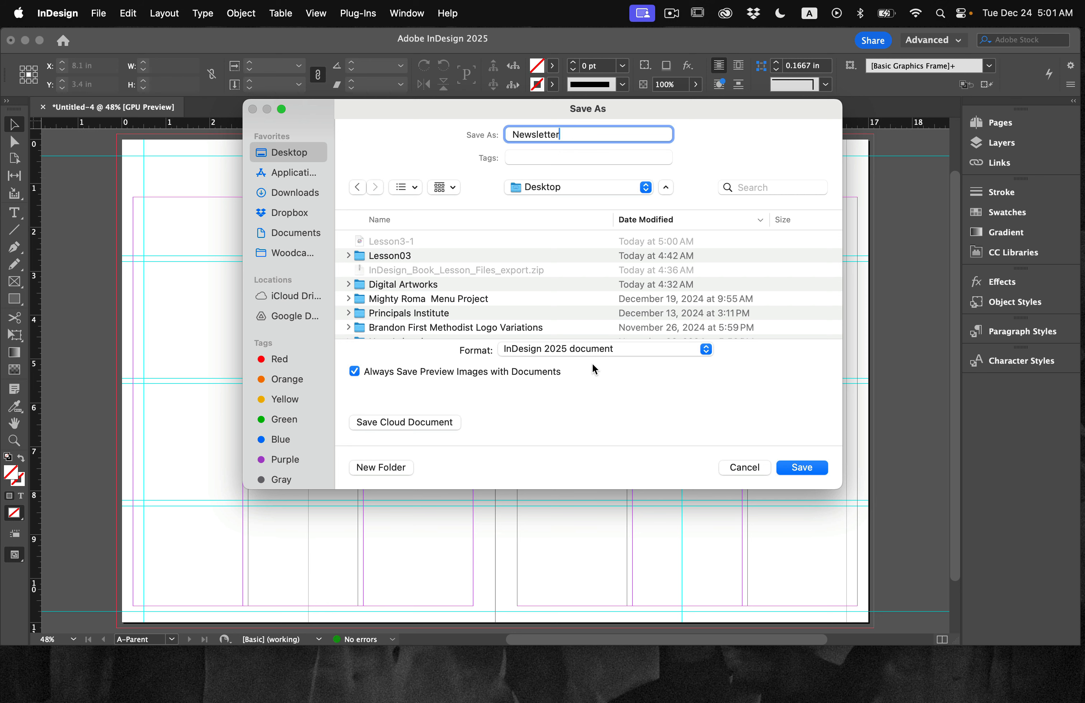
click(804, 467)
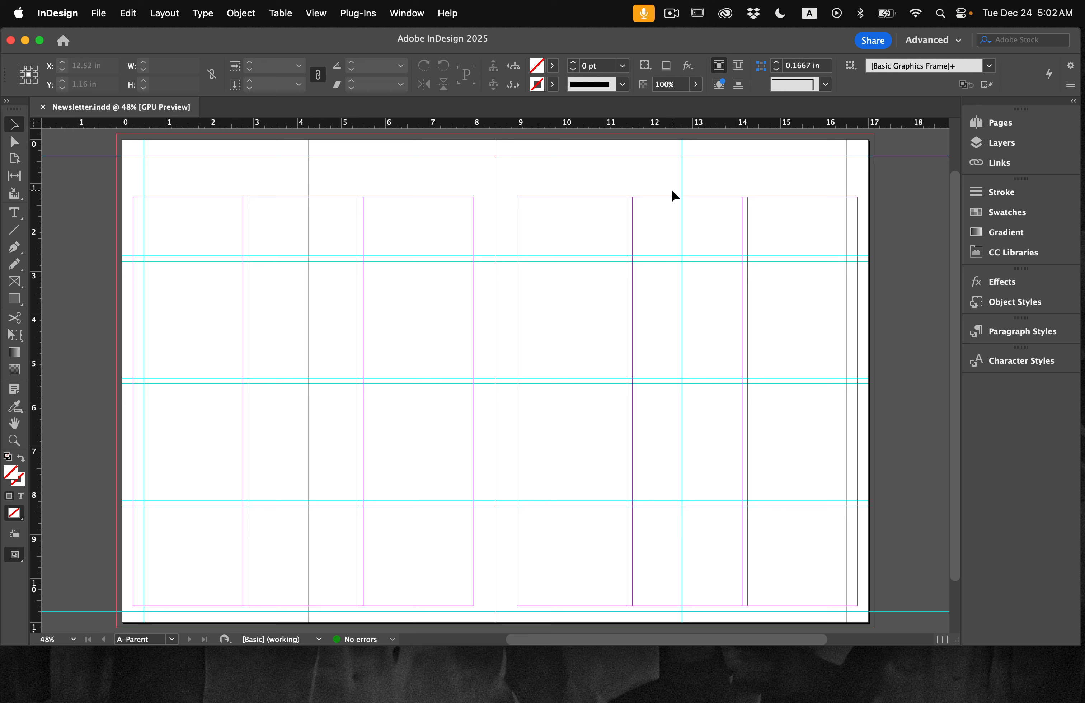
- Deselect the parent page guides and switch from the parent spread to page 6
drag(658, 151, 703, 180)
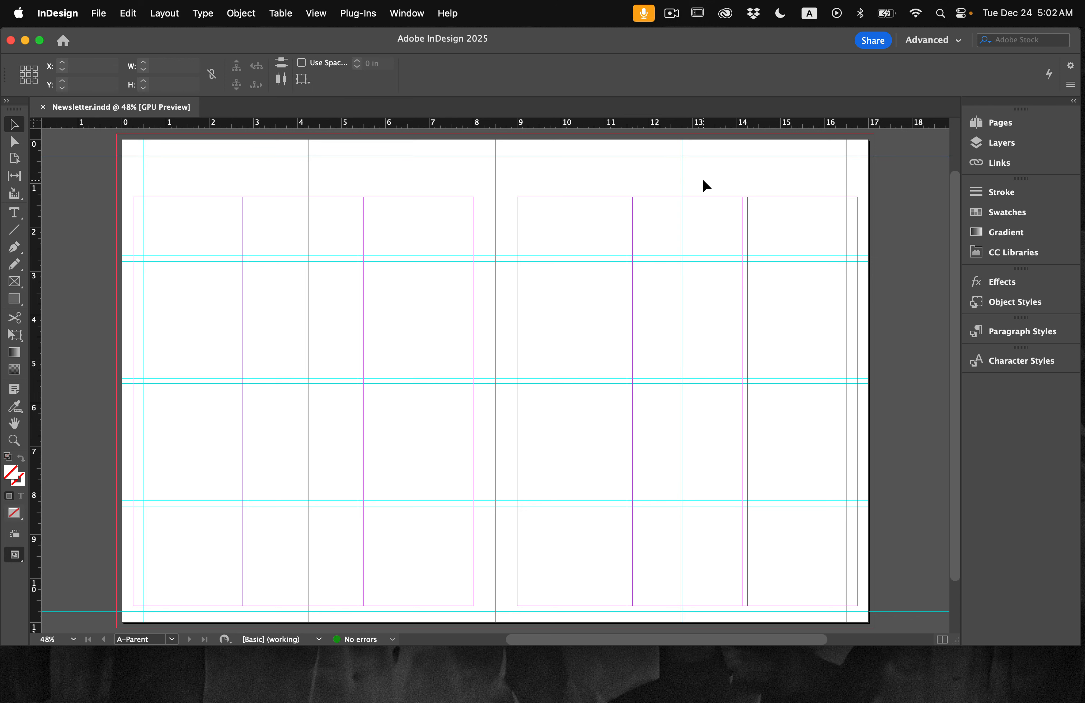
click(703, 181)
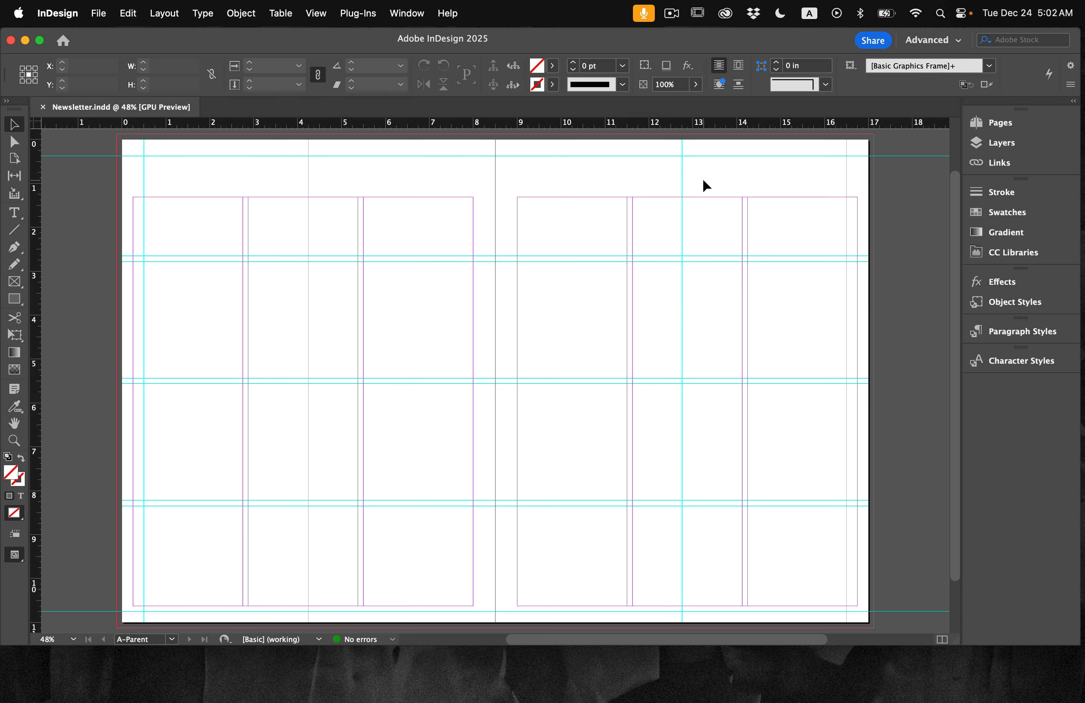
click(1003, 128)
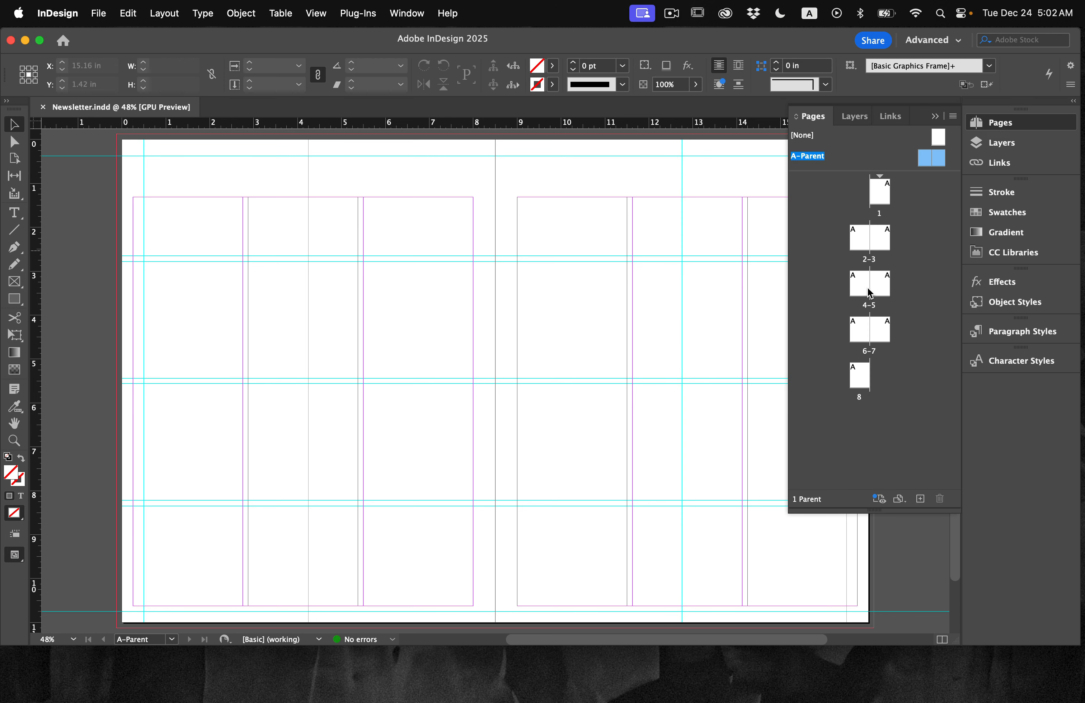
double_click(860, 335)
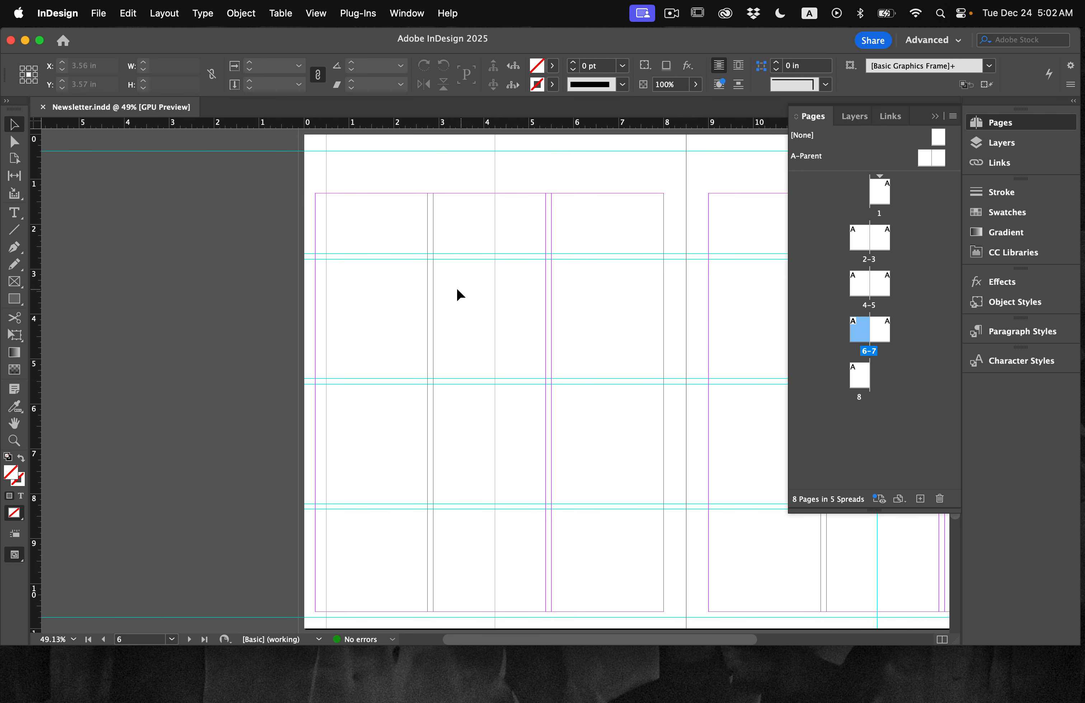
click(1012, 128)
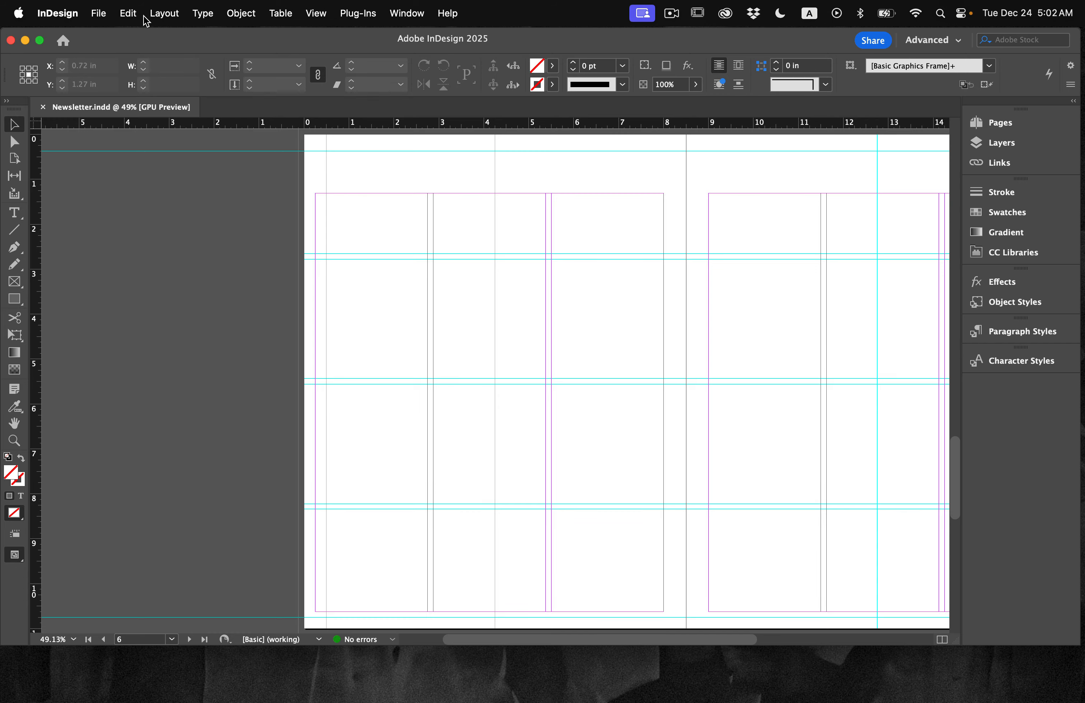
- Set the color for new ruler guides to Red, keeping the view threshold at 5%
click(163, 11)
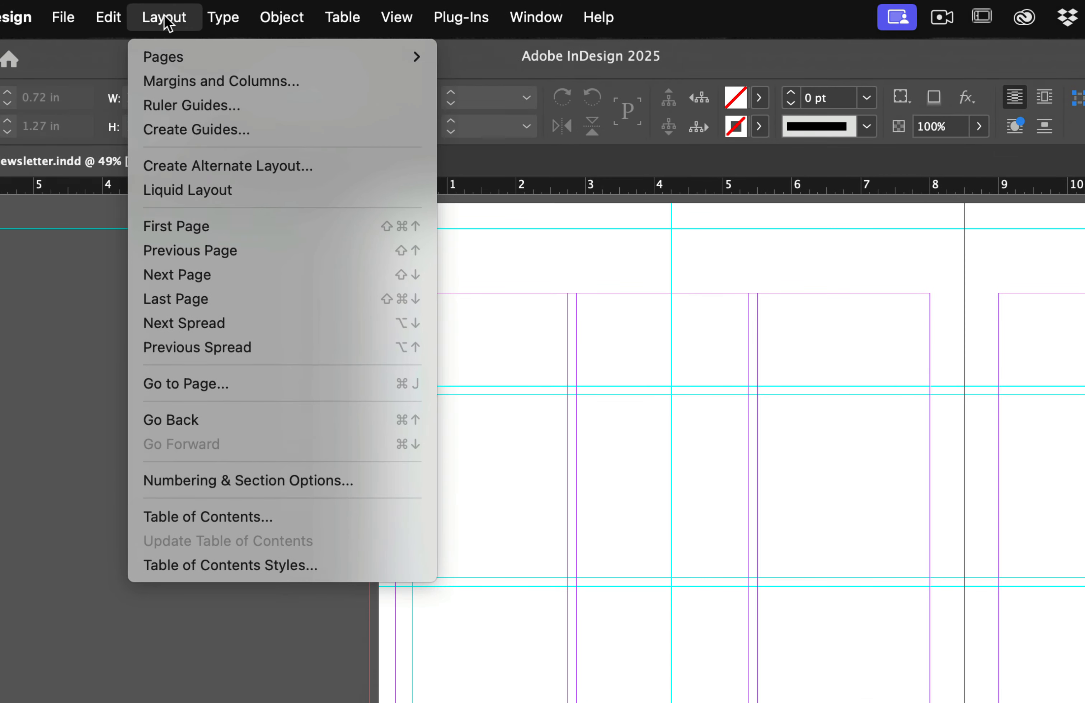
click(188, 106)
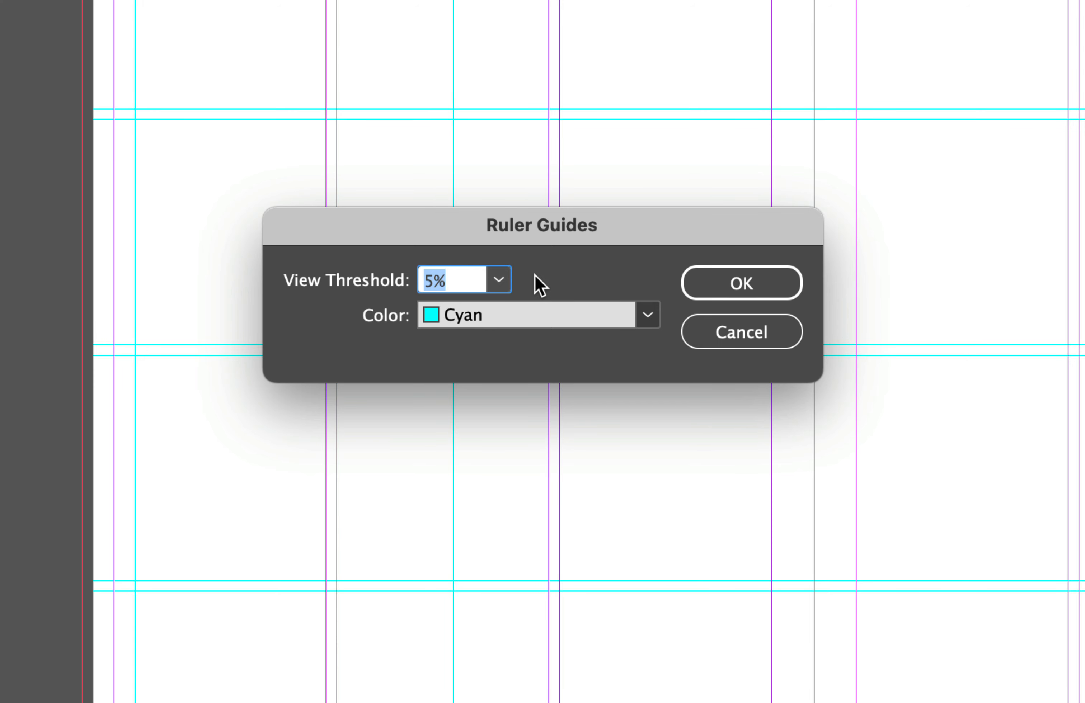
click(645, 315)
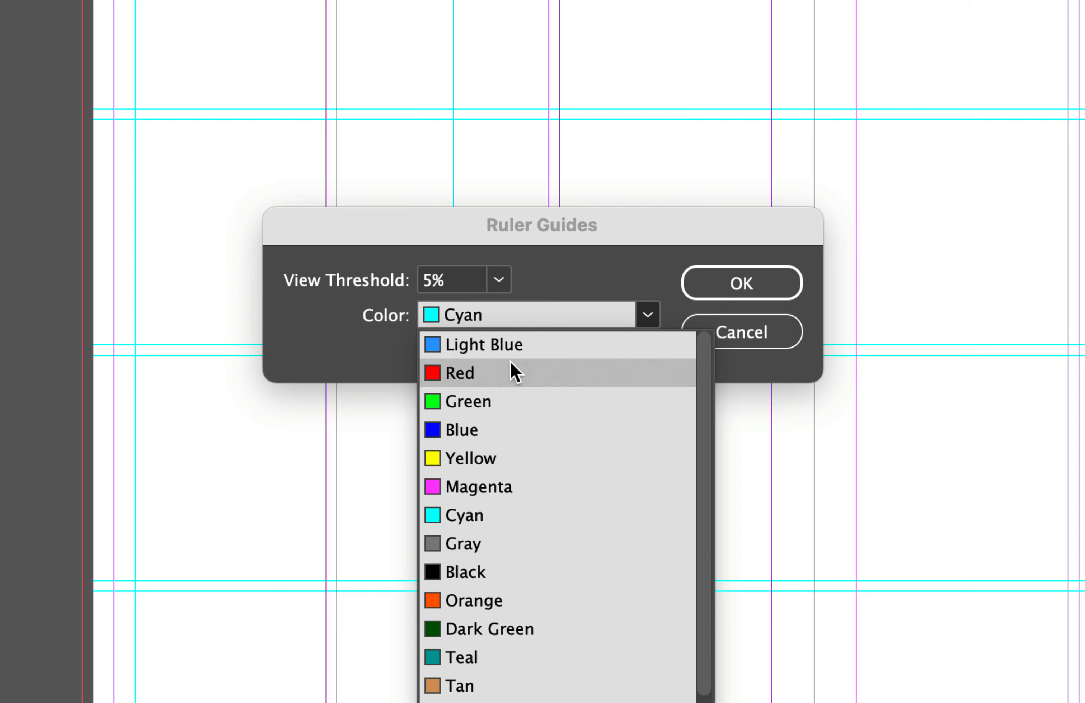
click(503, 373)
click(744, 281)
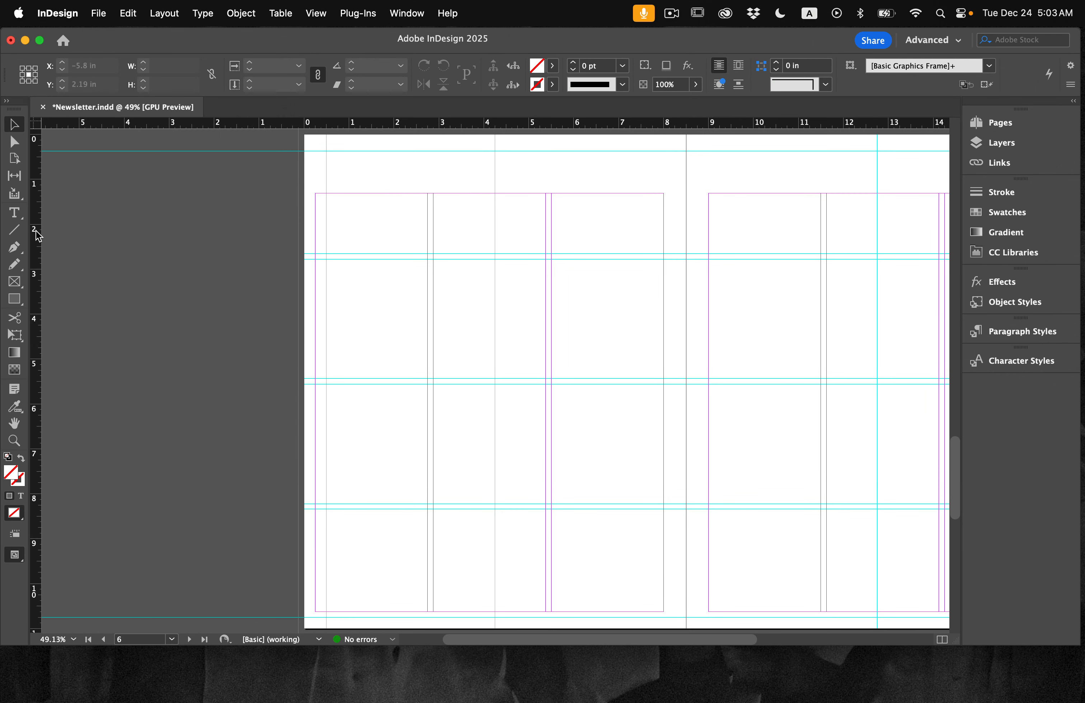
- Place a vertical ruler guide at about 1.08 in on page 6 and copy it
drag(35, 230, 352, 328)
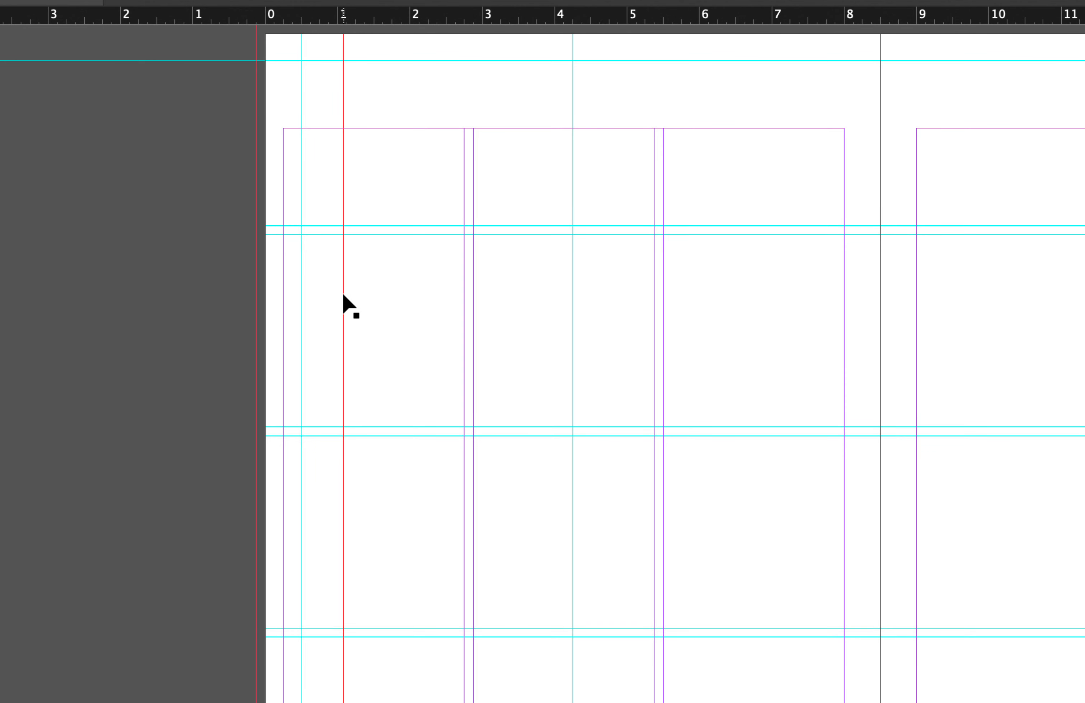
drag(358, 296, 333, 347)
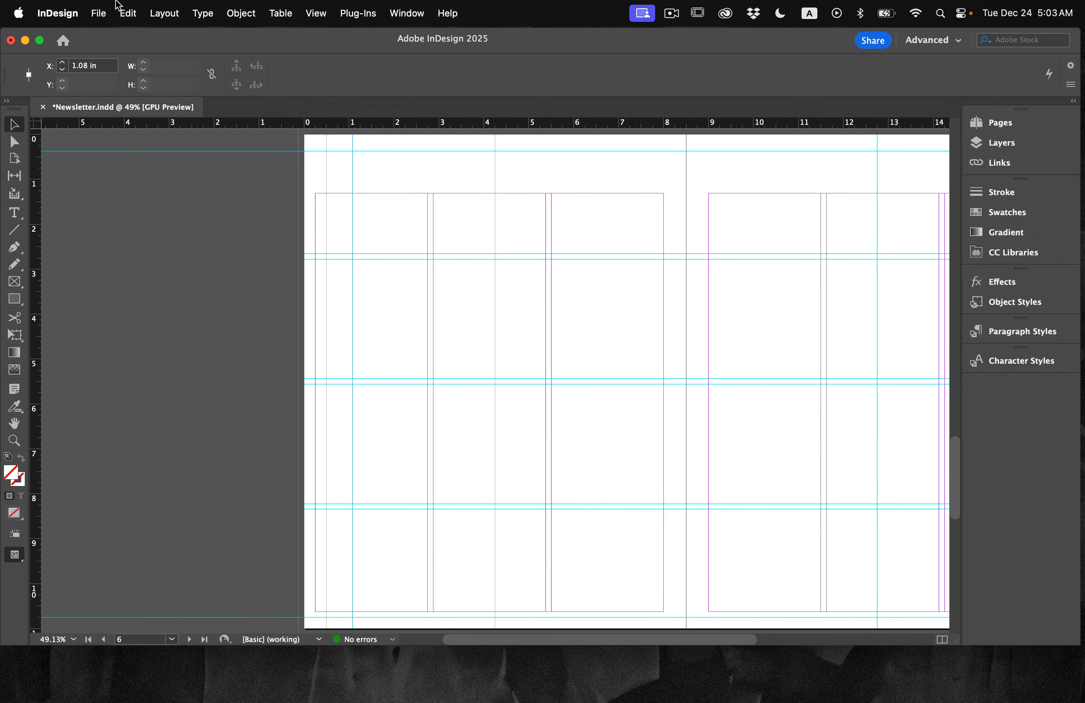
click(130, 12)
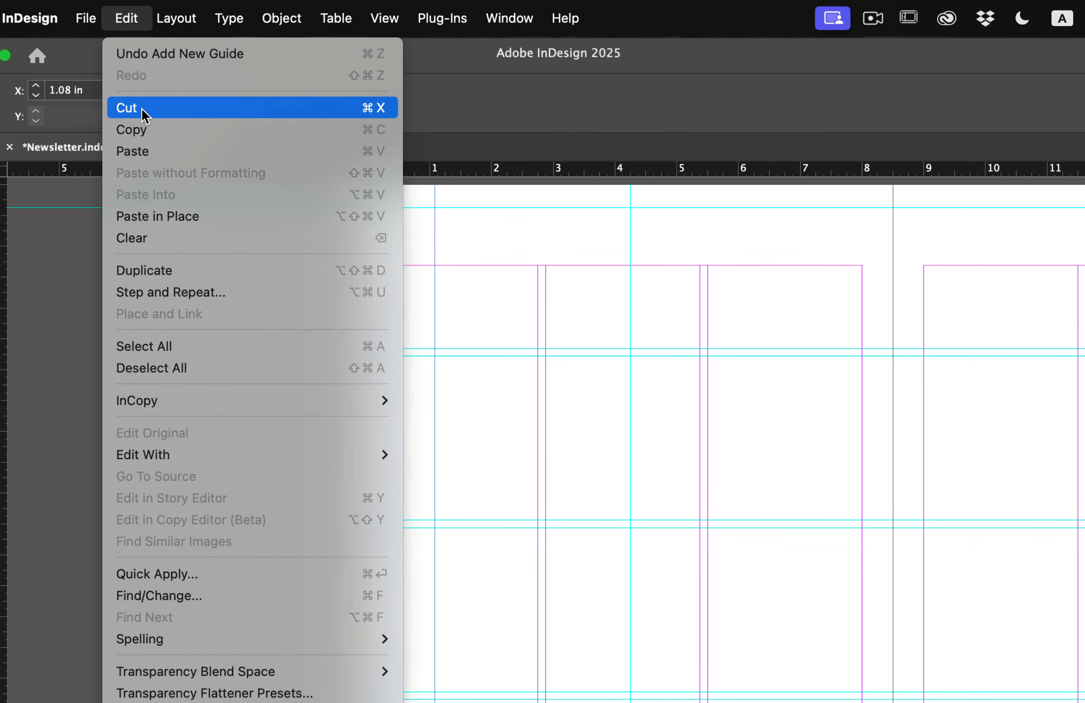
click(144, 94)
click(126, 18)
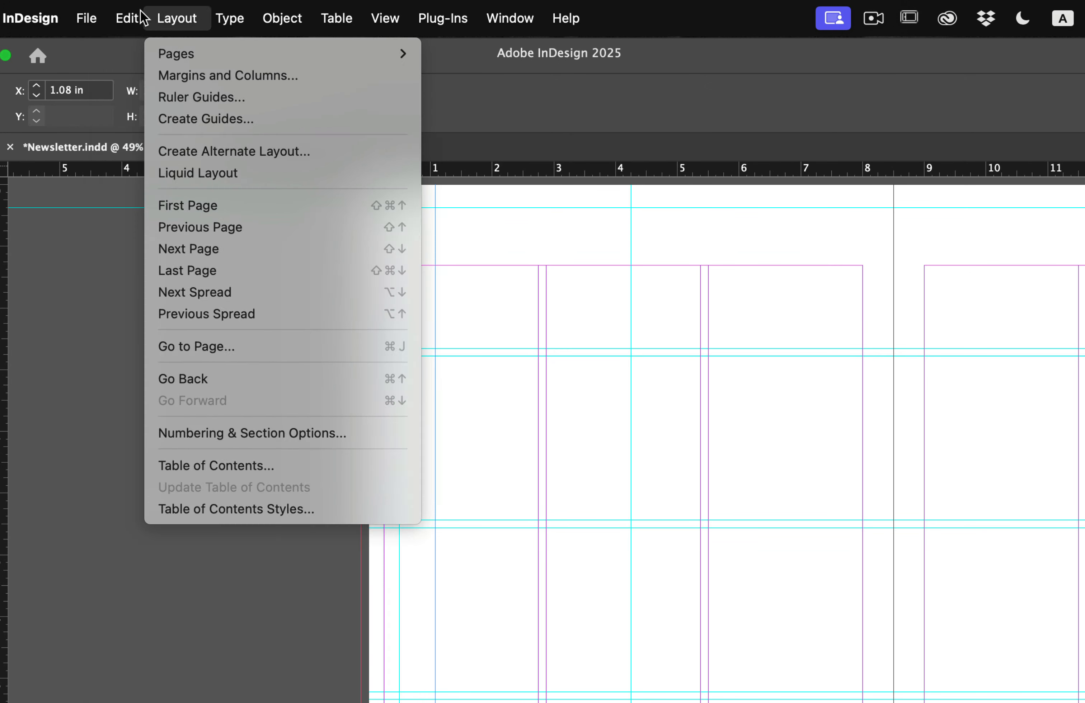
click(138, 16)
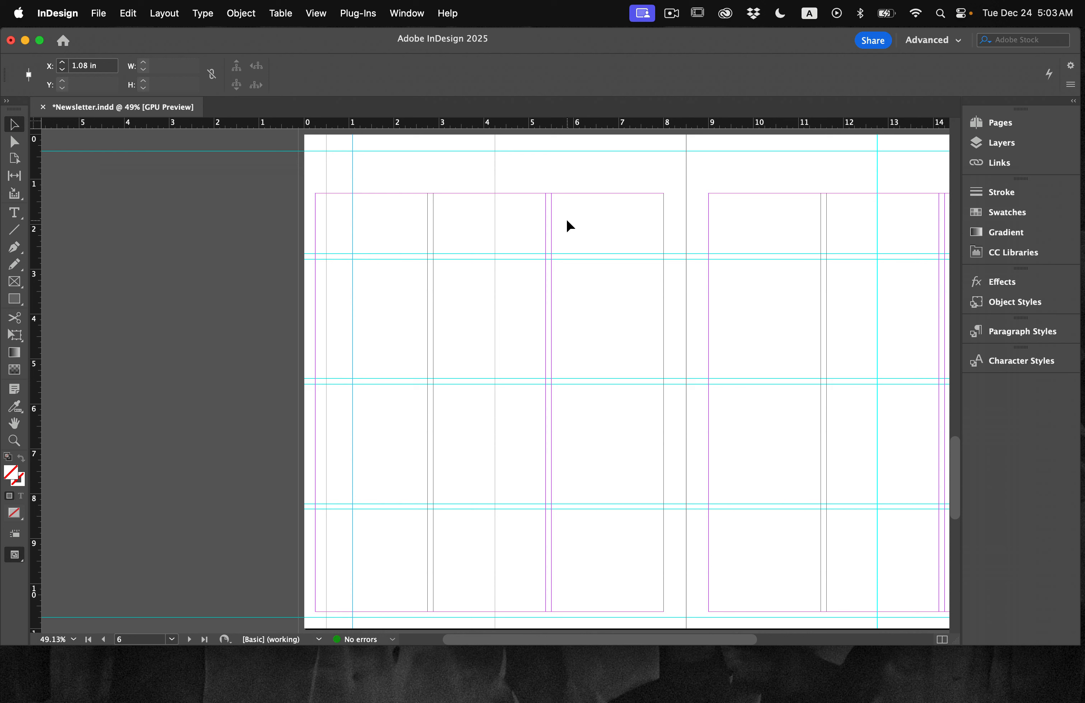
- Go to page 8 and paste the copied vertical guide in place, leaving it deselected
click(975, 123)
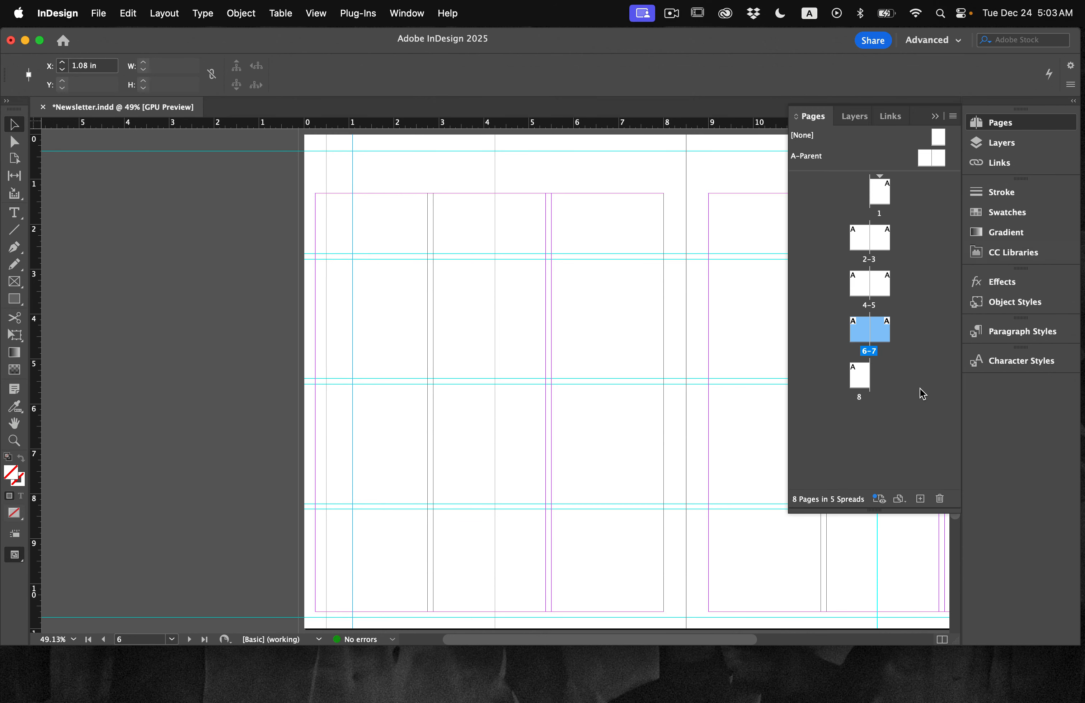
double_click(860, 377)
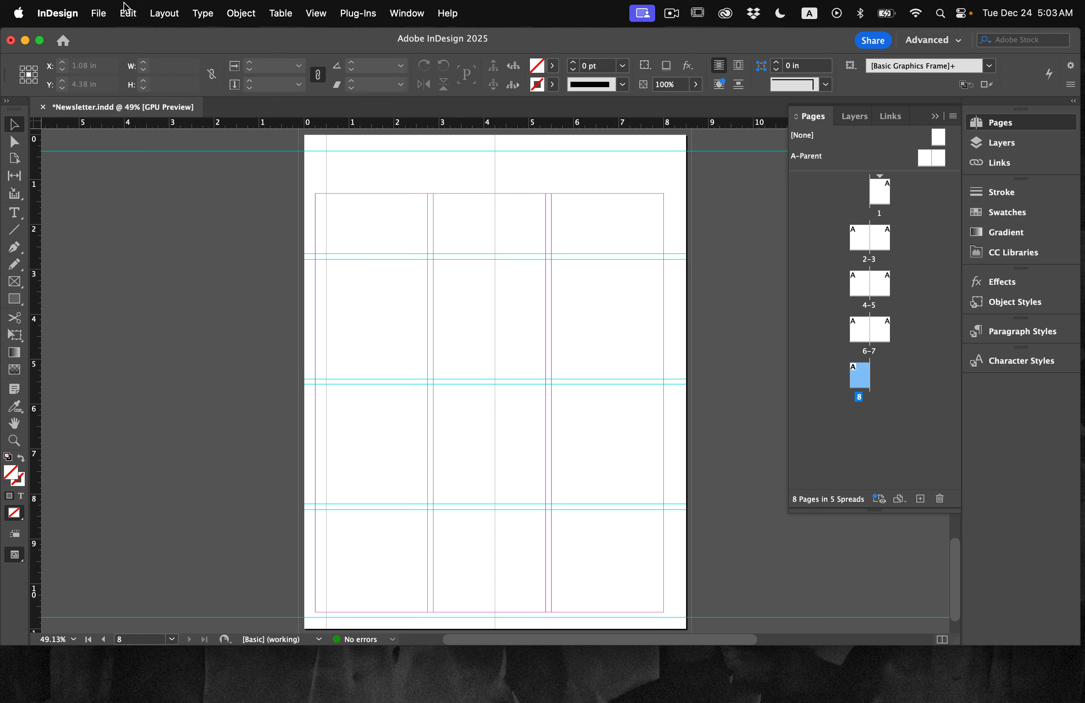
click(128, 13)
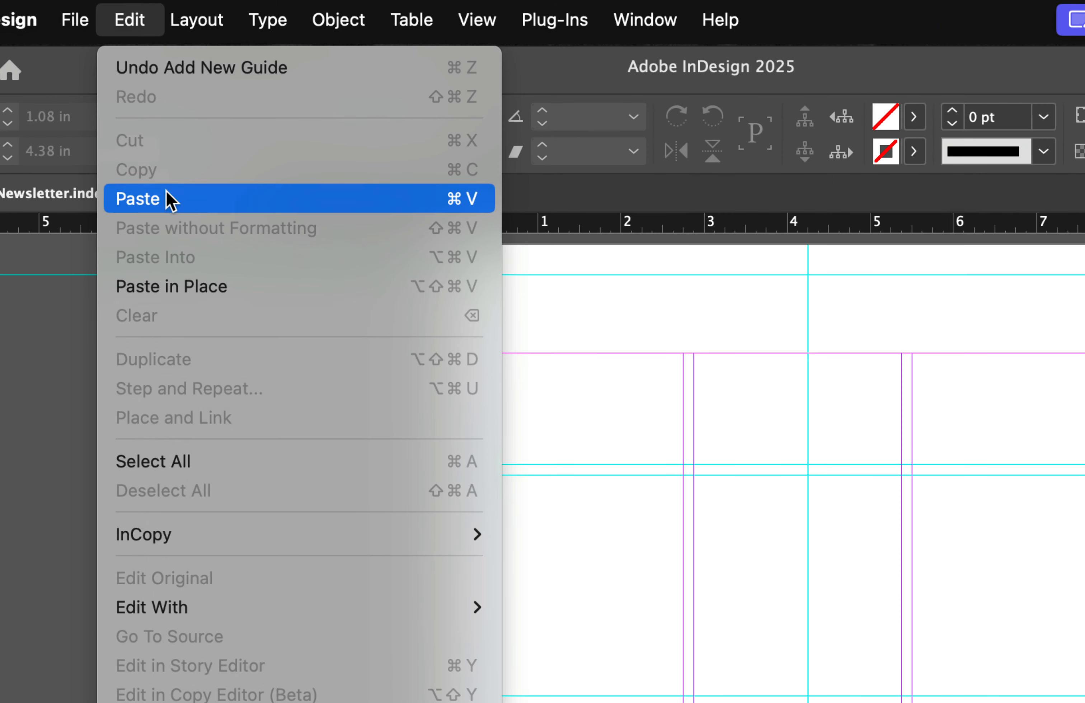
click(201, 287)
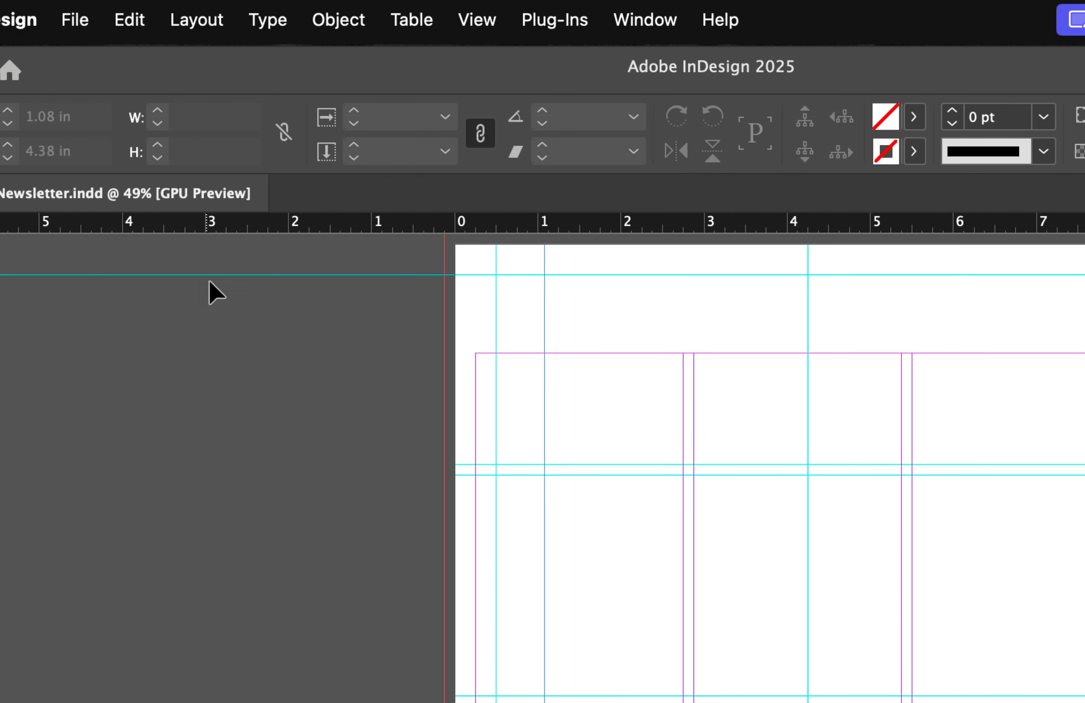
click(566, 320)
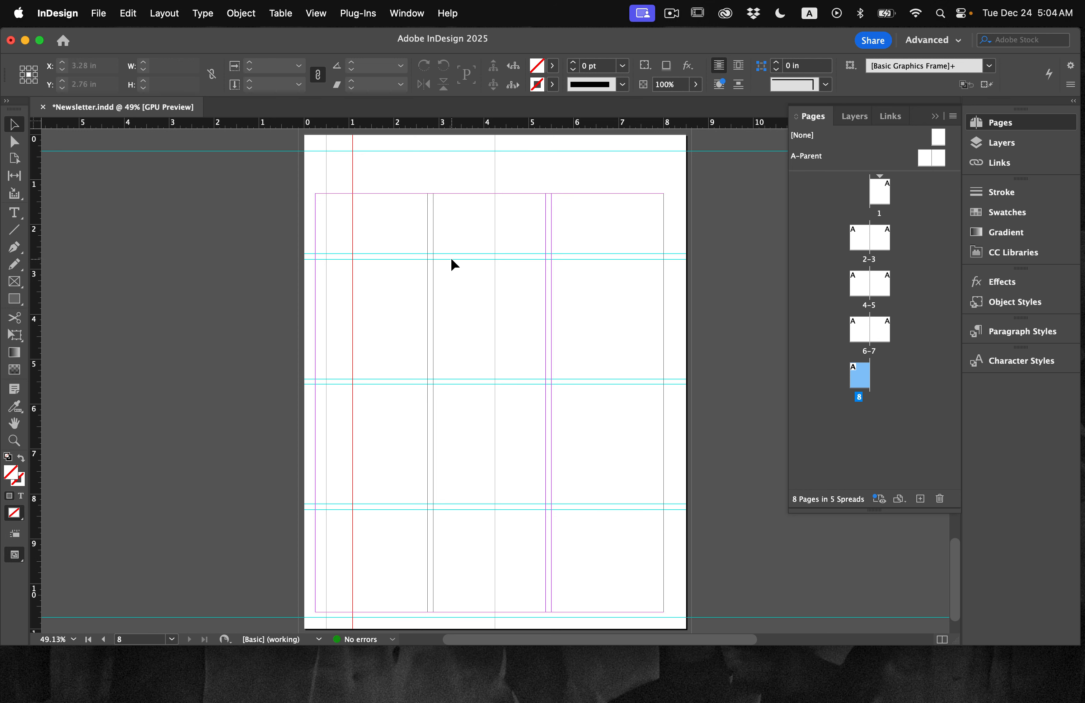
- Use Step and Repeat on page 8's pasted vertical guide to make 3 copies at a 0.75 in horizontal offset
click(352, 215)
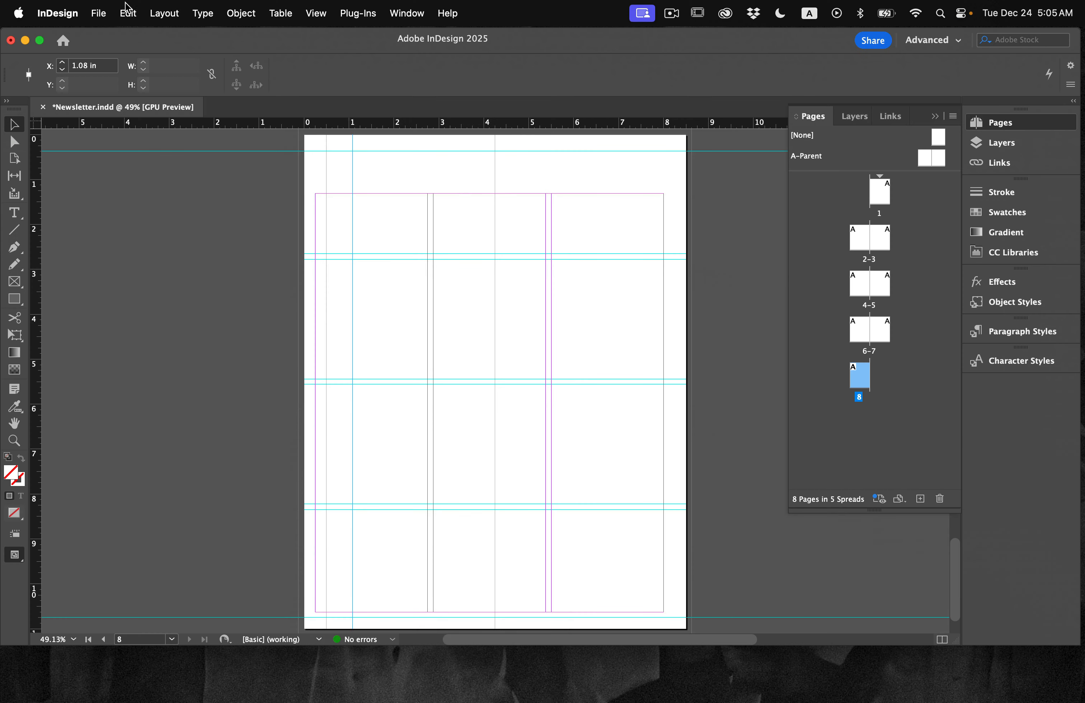
click(126, 10)
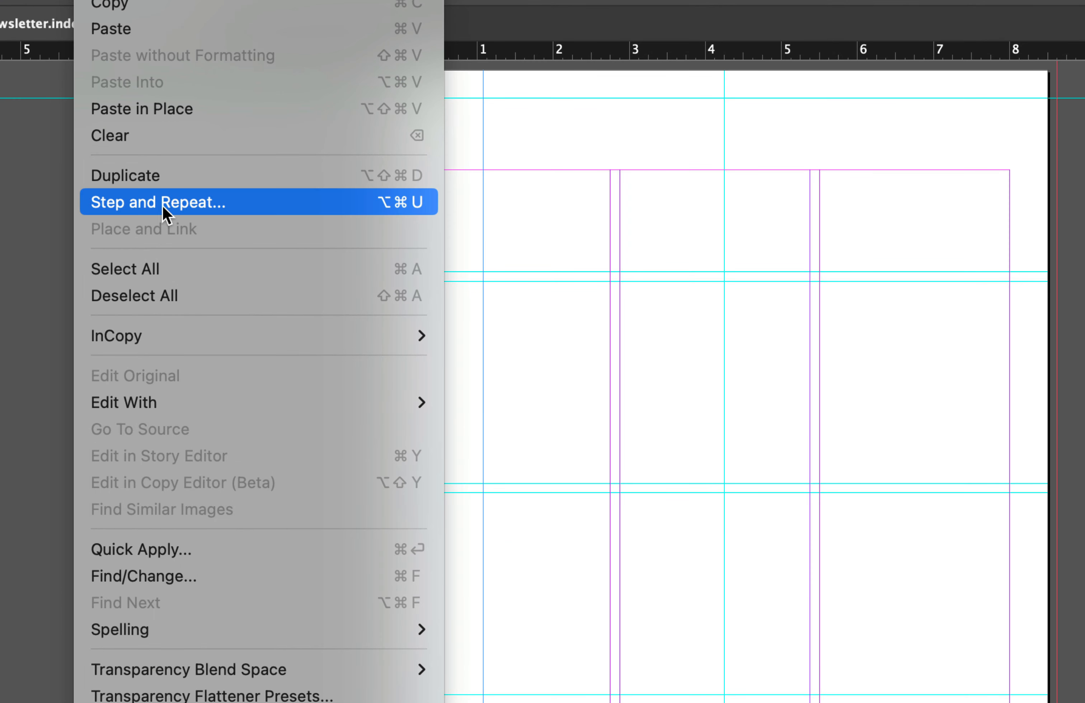
click(164, 203)
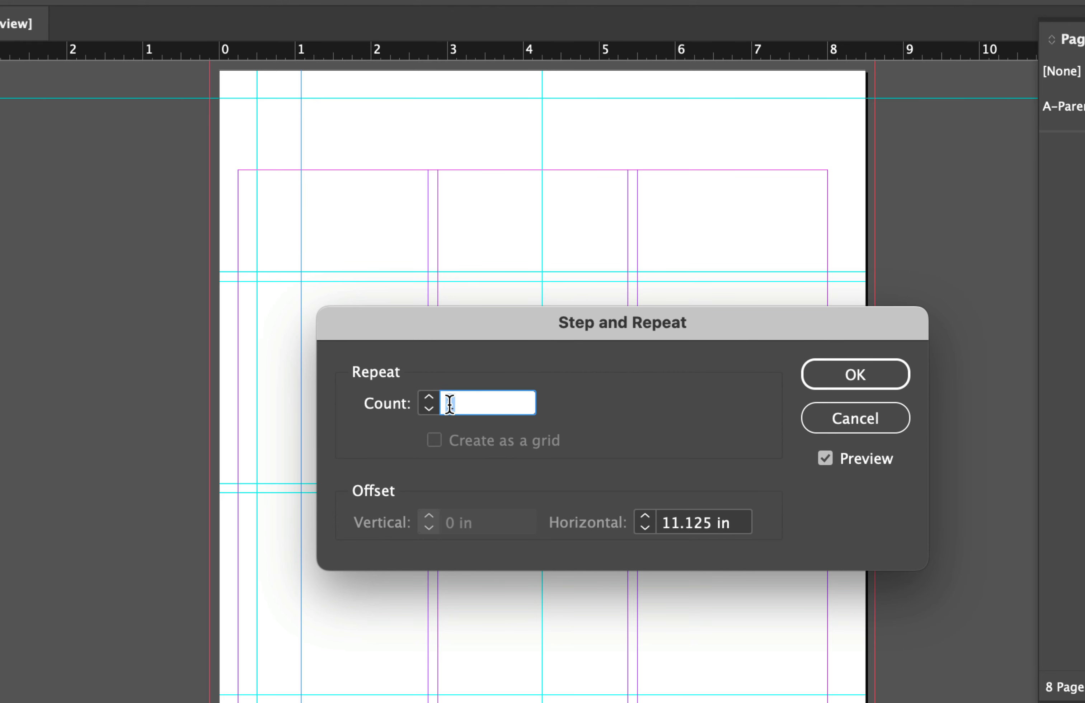
text(3)
click(678, 531)
click(761, 495)
double_click(693, 525)
triple_click(693, 525)
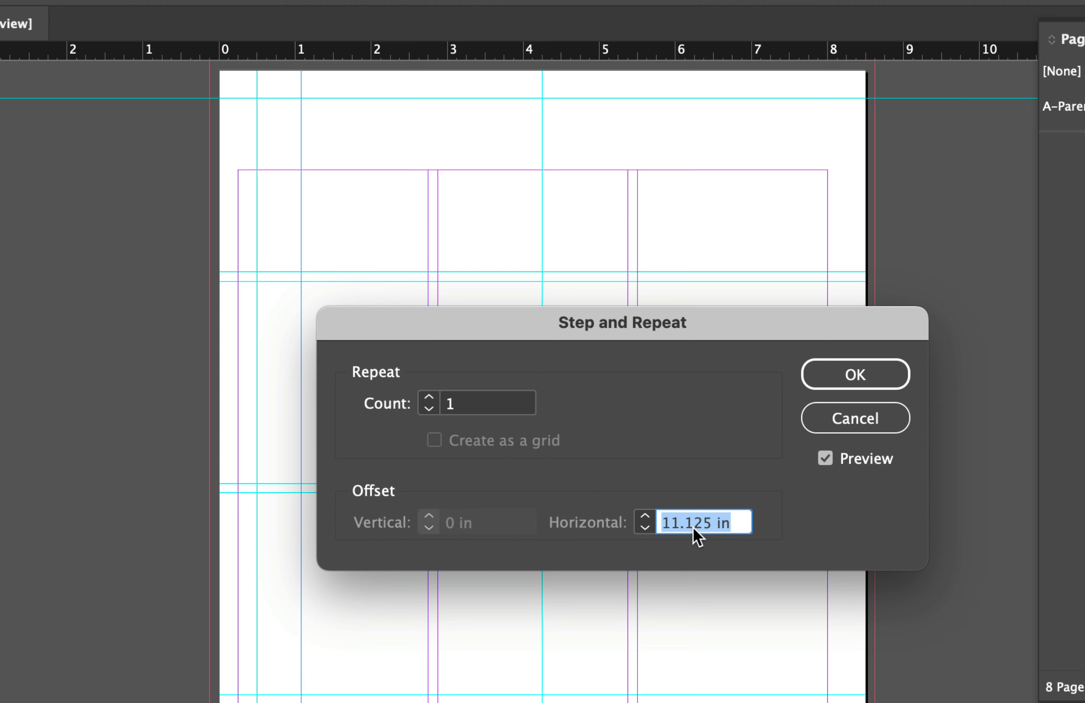
key(BackSpace)
text(.75)
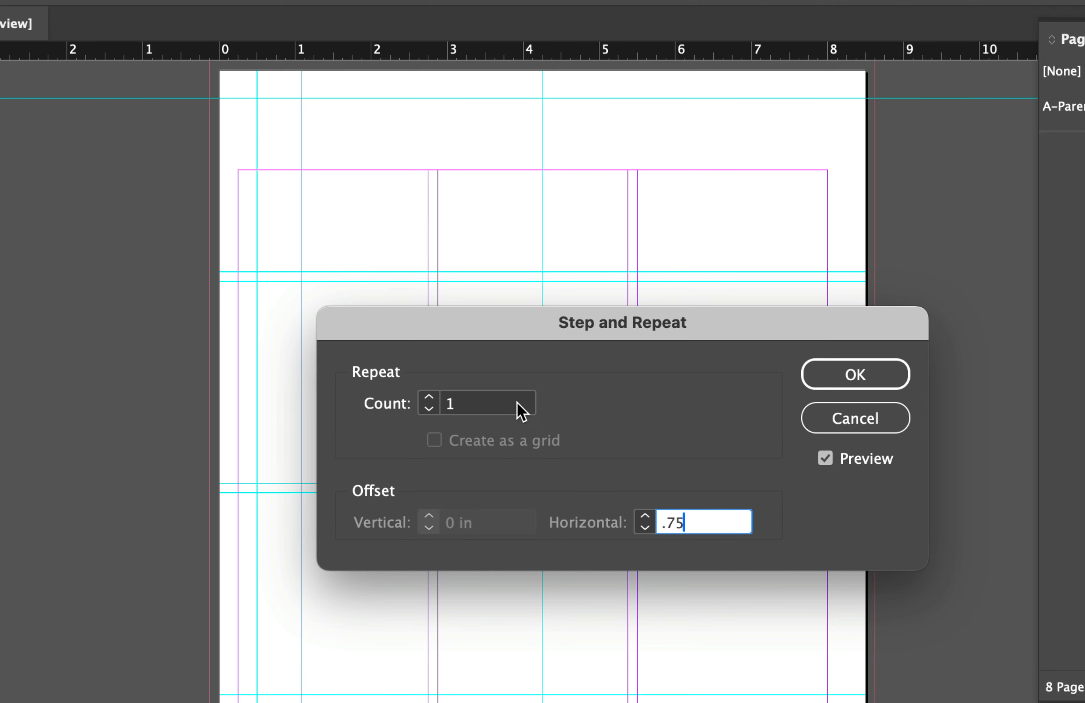
click(428, 398)
click(428, 398)
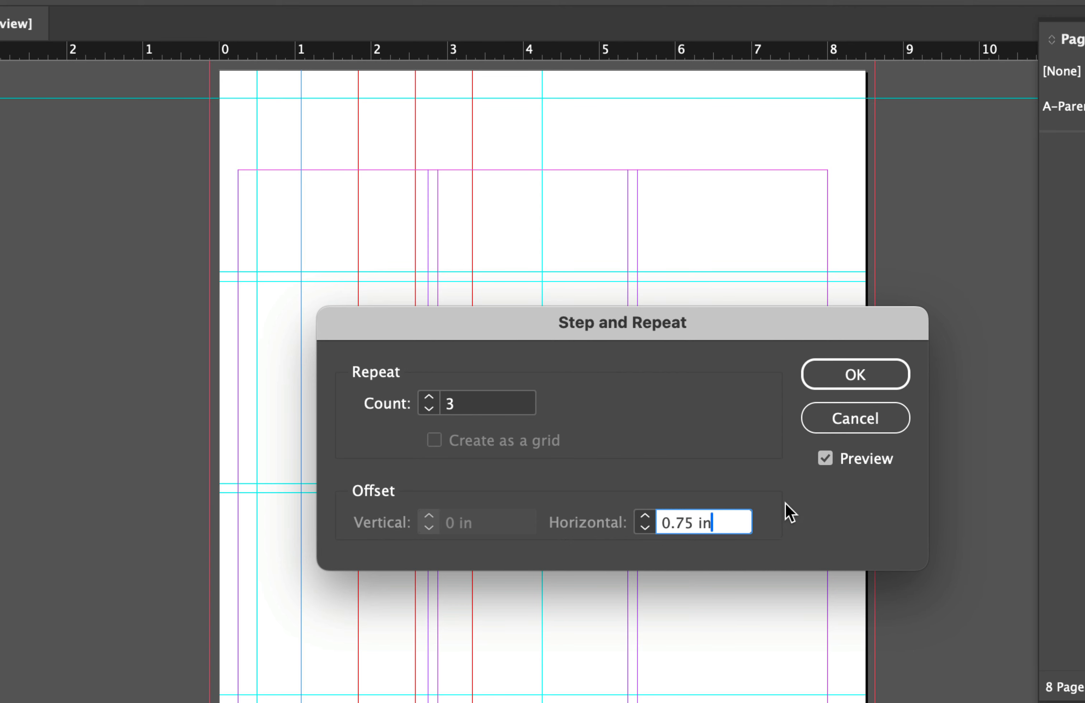
click(825, 459)
click(863, 387)
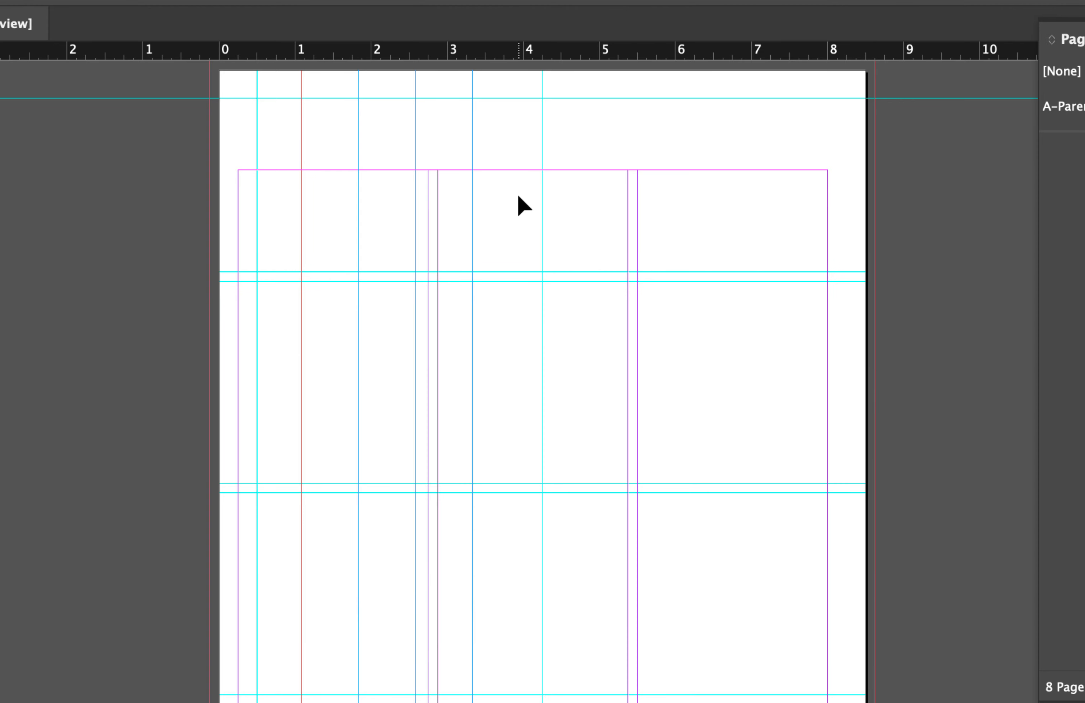